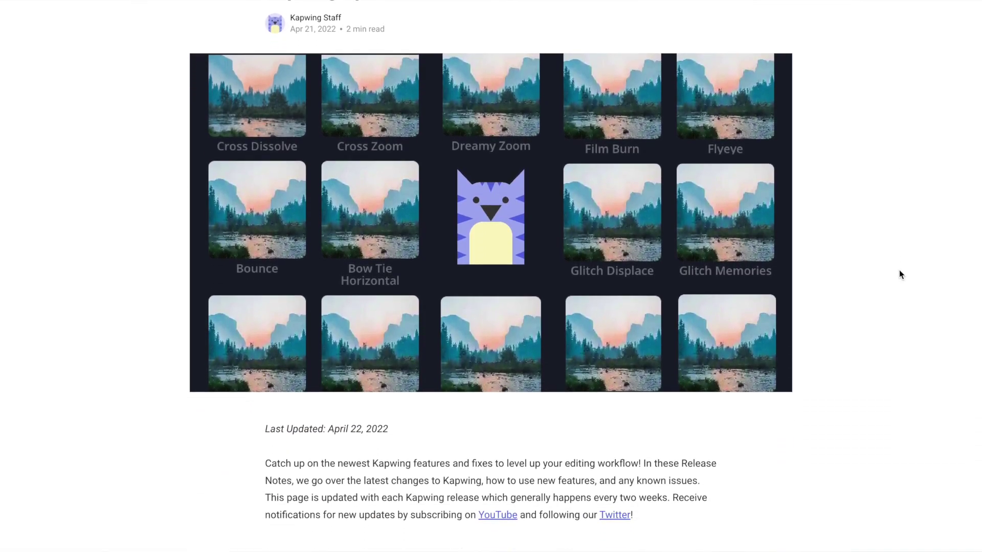
Read the Kapwing release notes on new transitions and bug fixes, and look over the editor's transitions library
scroll(899, 274, down, 7)
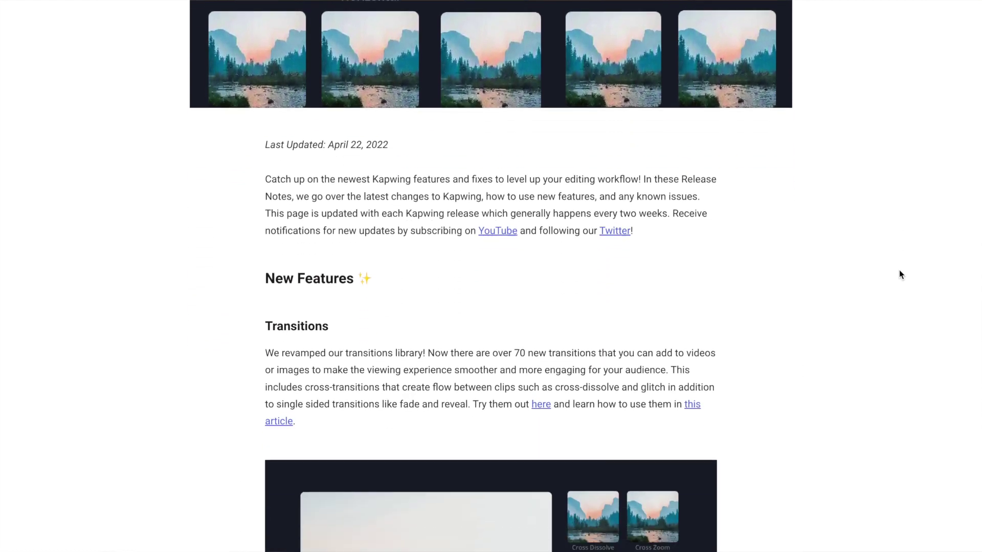
scroll(900, 271, down, 8)
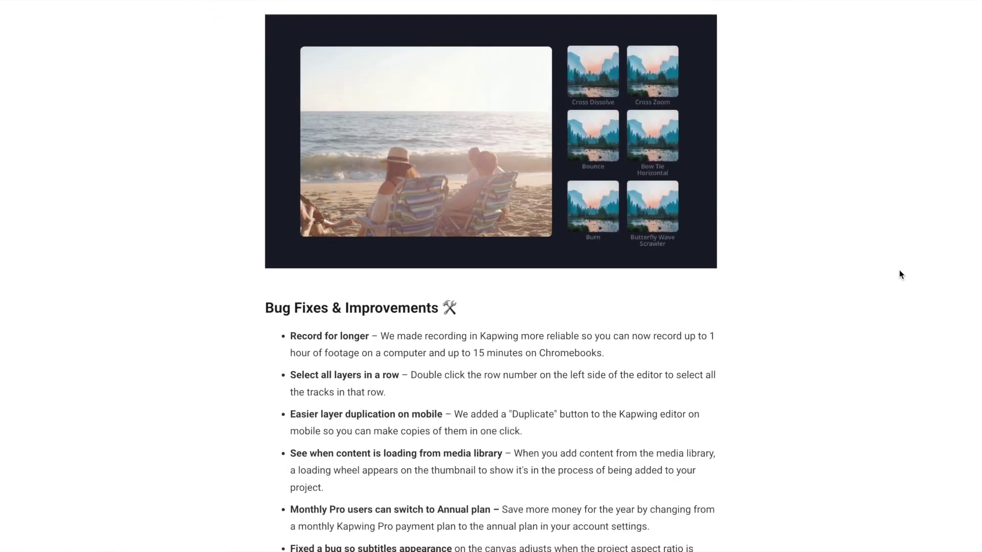
scroll(900, 275, down, 2)
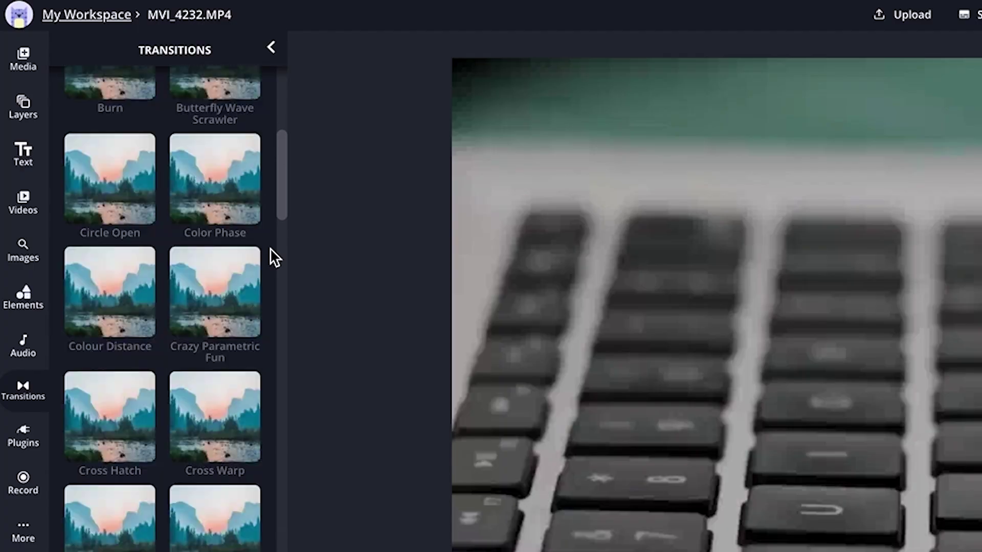
scroll(270, 251, down, 5)
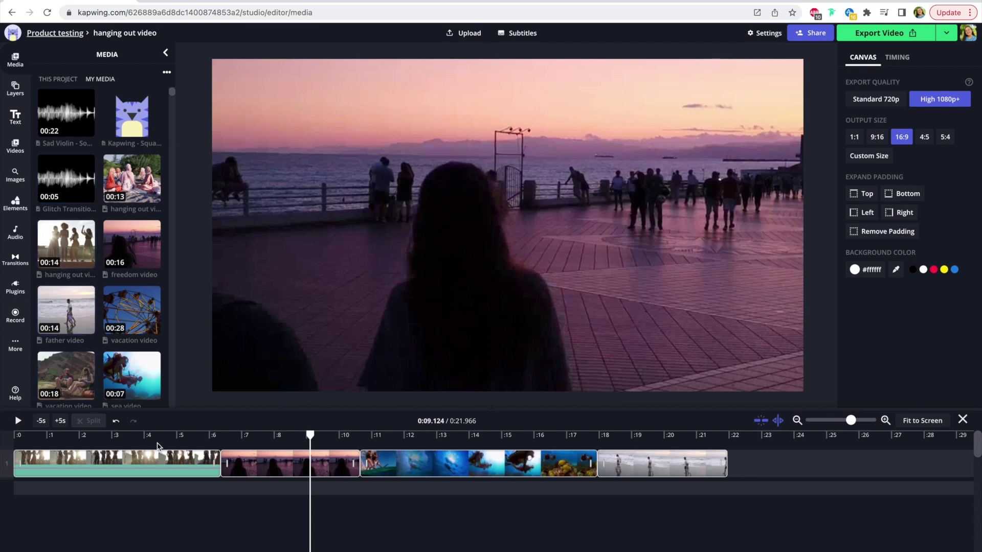
Examine the end of the first clip and its cut to the second clip on the timeline
click(200, 436)
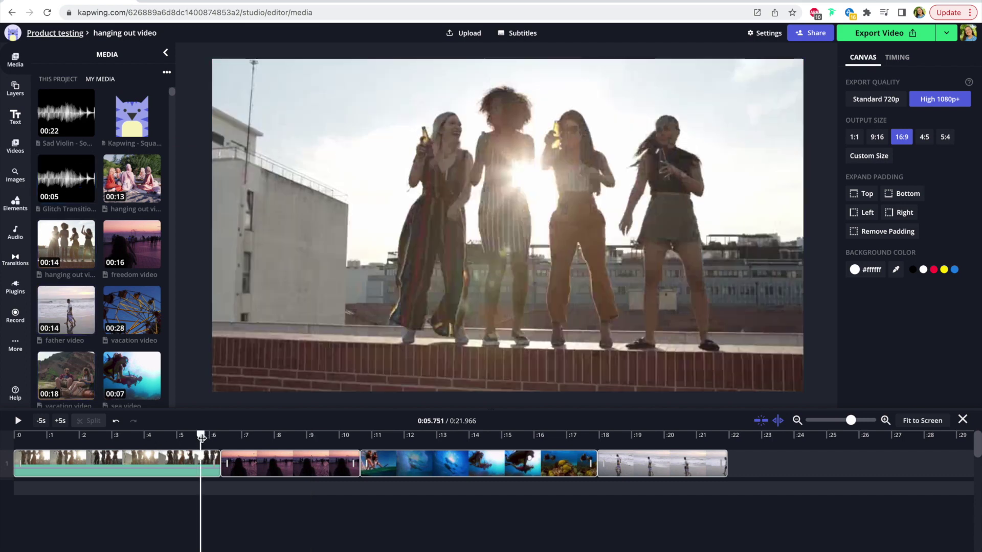
click(190, 436)
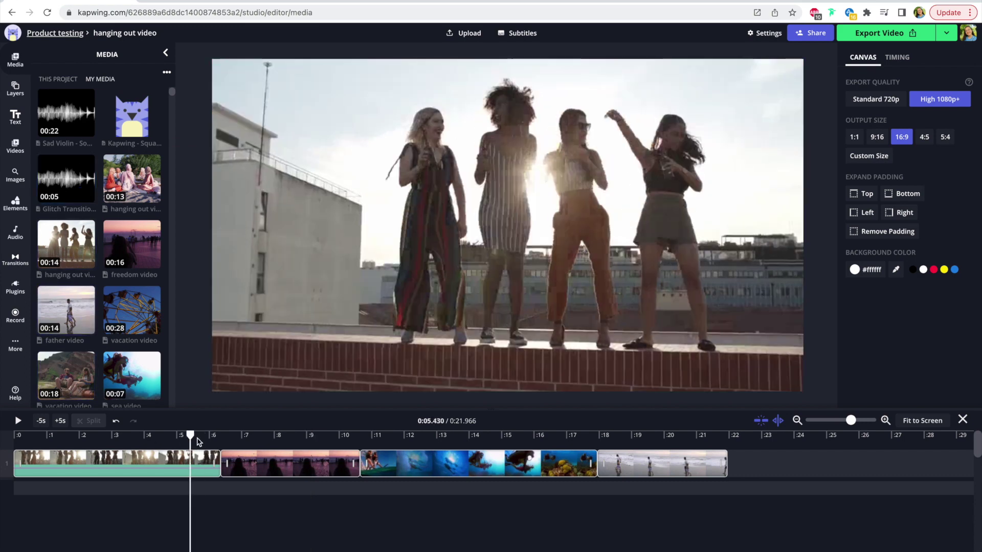
mouse_move(212, 436)
mouse_down()
mouse_move(231, 436)
mouse_move(214, 436)
mouse_up()
click(200, 465)
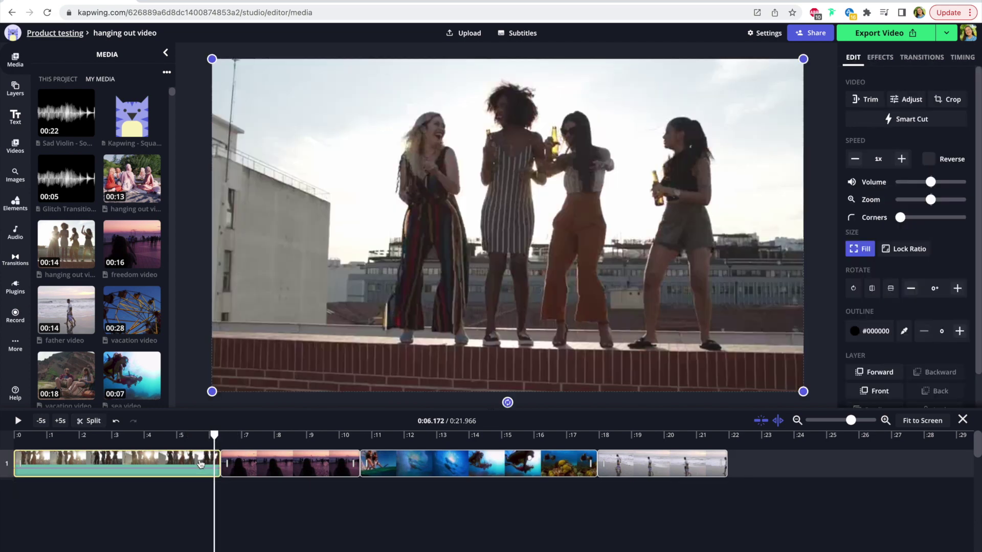
click(244, 462)
click(203, 459)
click(205, 433)
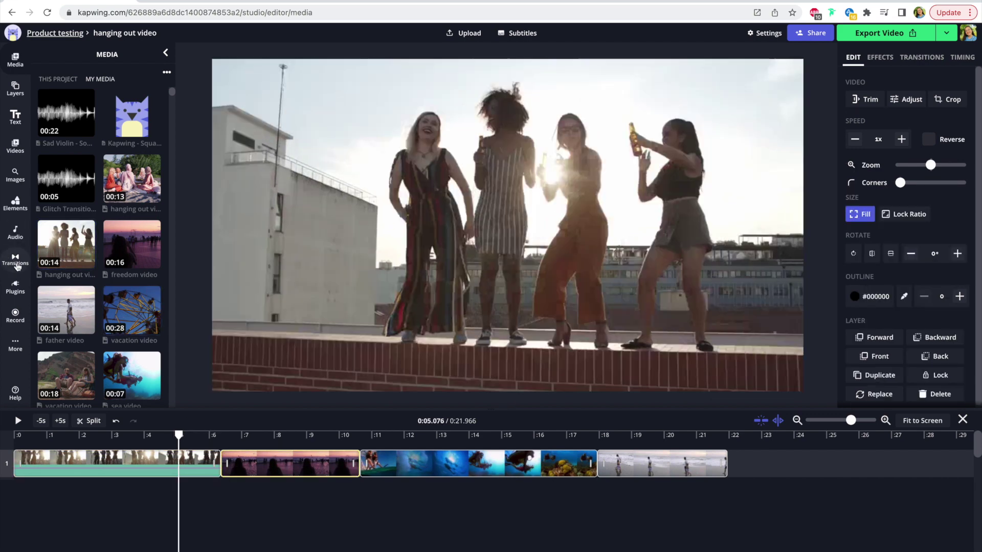
Browse the library of transitions between clips and the set of single-sided transitions
click(15, 261)
scroll(123, 173, down, 15)
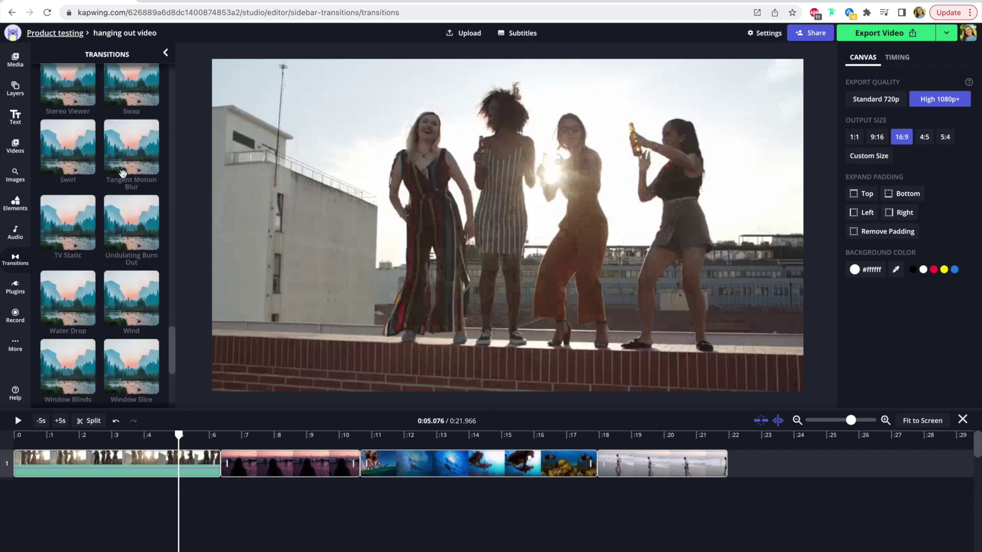
scroll(123, 173, up, 15)
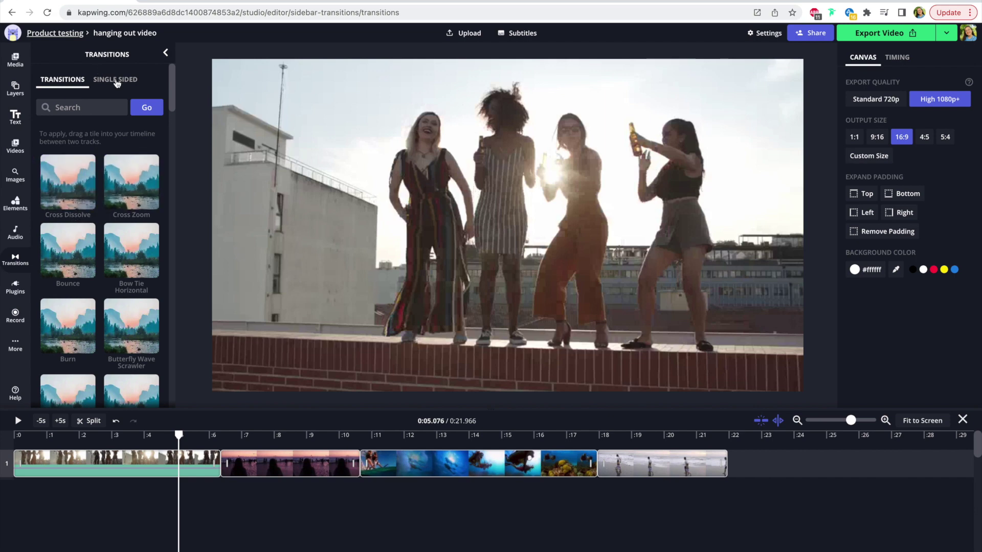
click(117, 82)
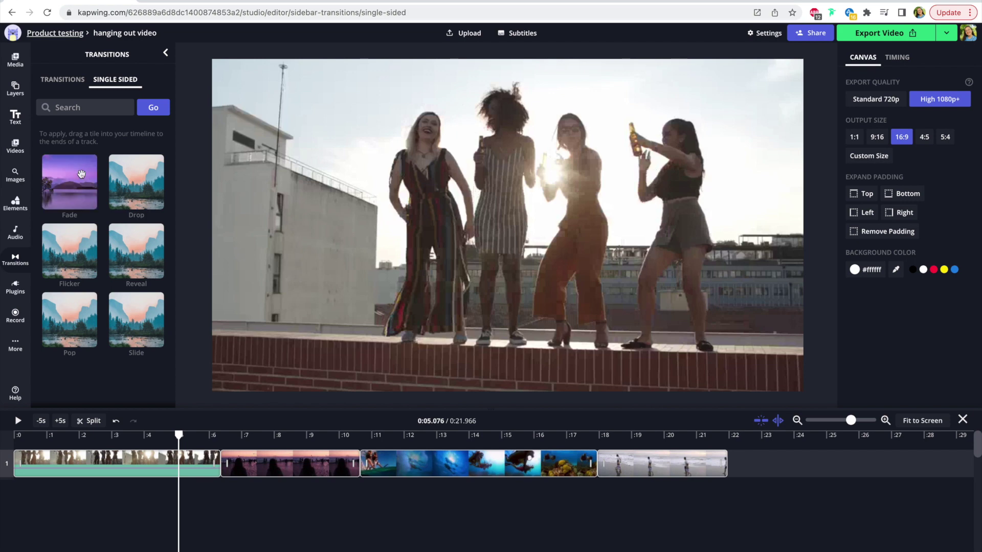
key(alt+Left)
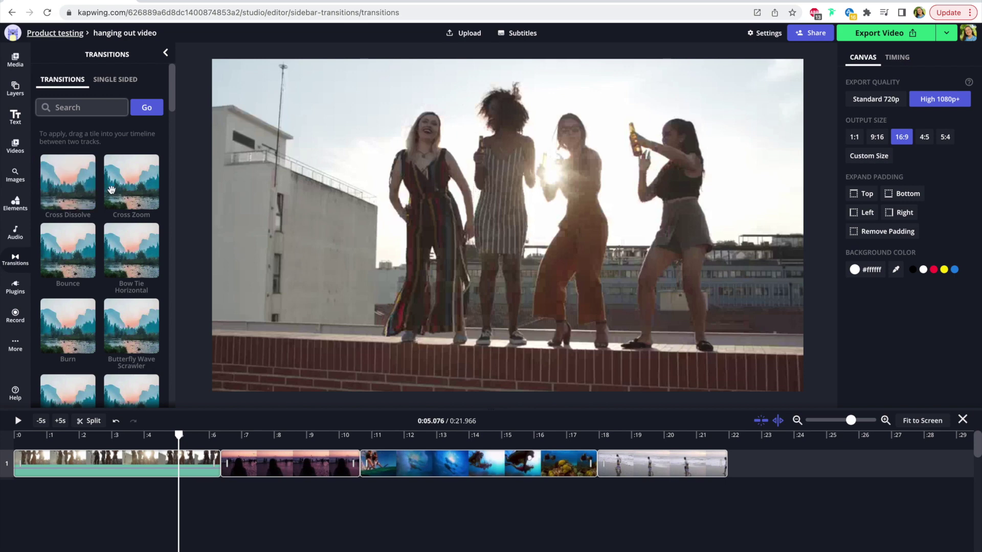
Add a Cross Dissolve transition between the second and third clips, and preview it
drag(76, 185, 248, 423)
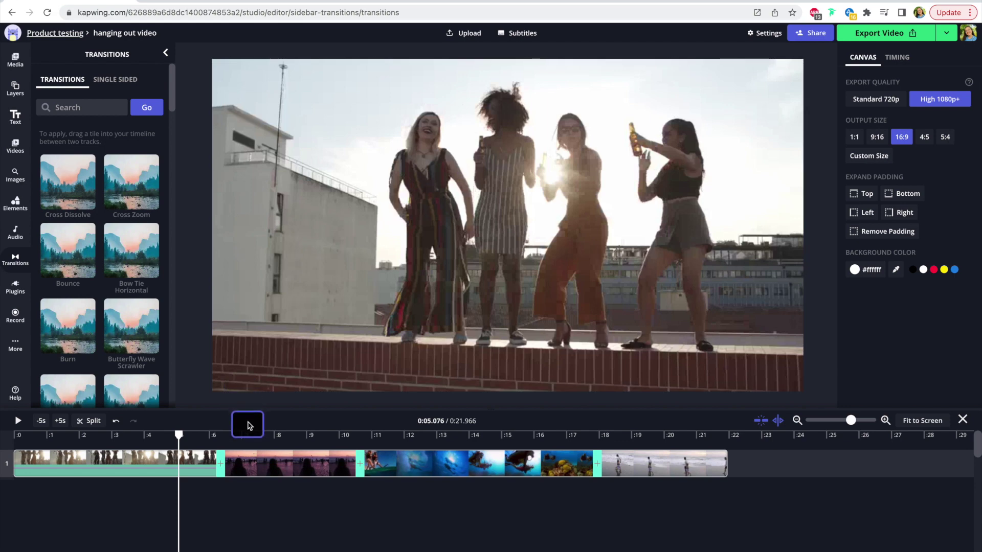
mouse_move(248, 433)
mouse_down()
mouse_move(249, 476)
mouse_move(231, 496)
mouse_move(223, 478)
mouse_move(238, 508)
mouse_move(346, 485)
mouse_move(355, 471)
mouse_move(364, 506)
mouse_move(360, 467)
mouse_up()
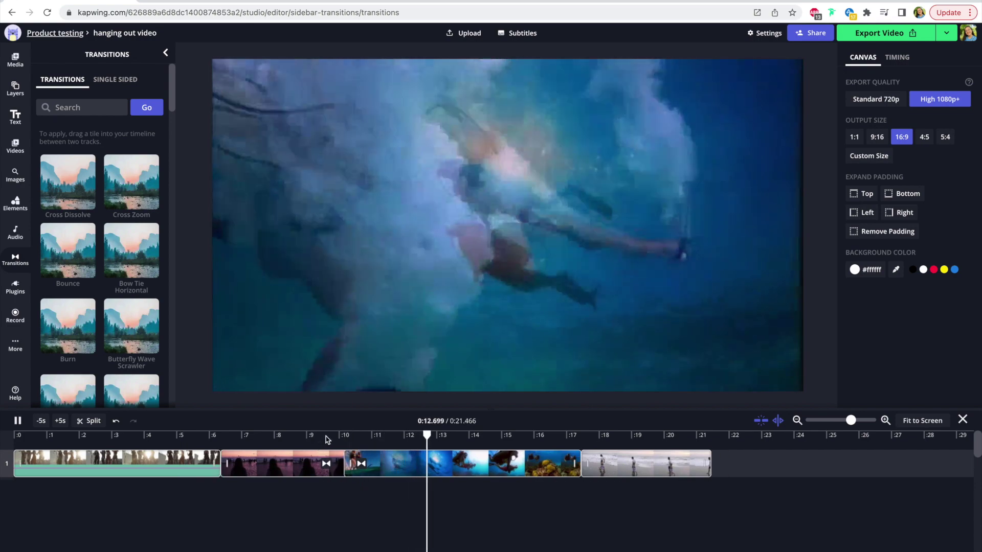
click(327, 437)
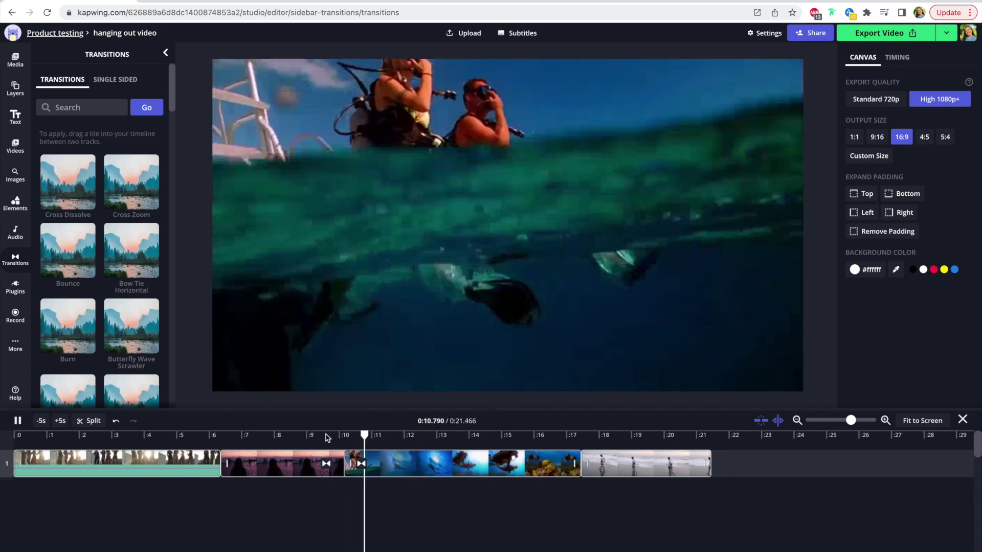
key(space)
click(334, 435)
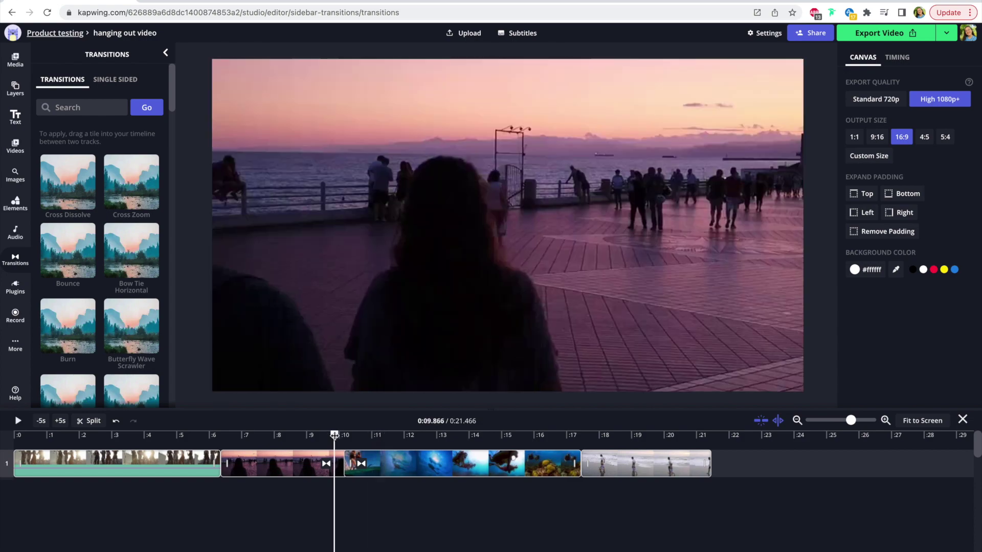
key(space)
key(space)
click(336, 435)
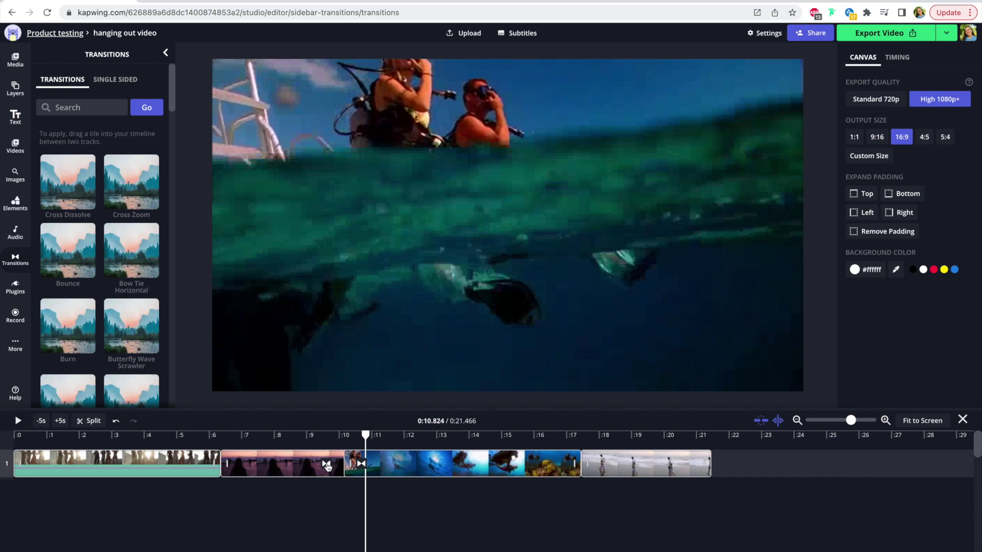
click(326, 465)
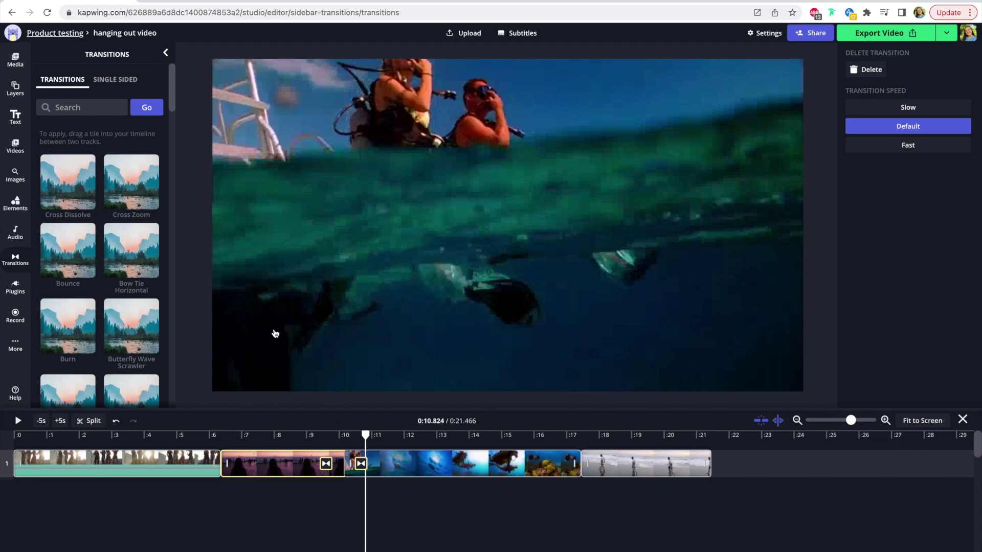
Add a single-sided Fade transition to the end of the last clip
click(112, 82)
drag(69, 177, 707, 471)
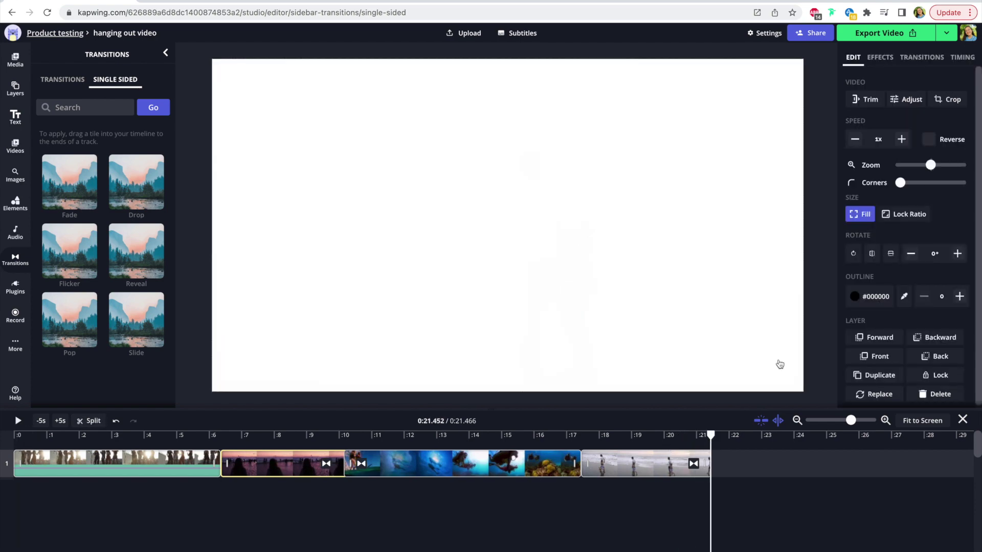
click(818, 336)
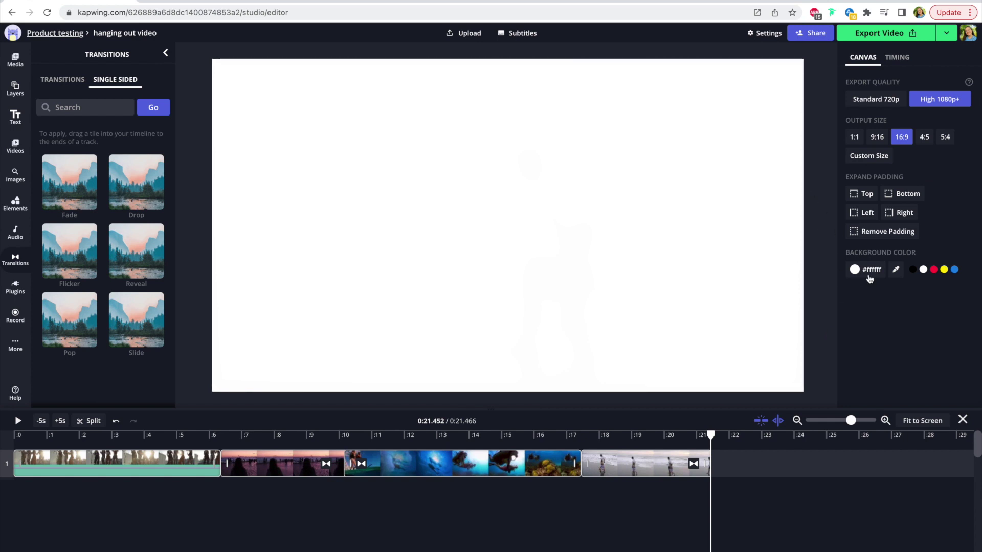
Replace the transition between the second and third clips with Butterfly Wave Scrawler, and preview it
click(327, 464)
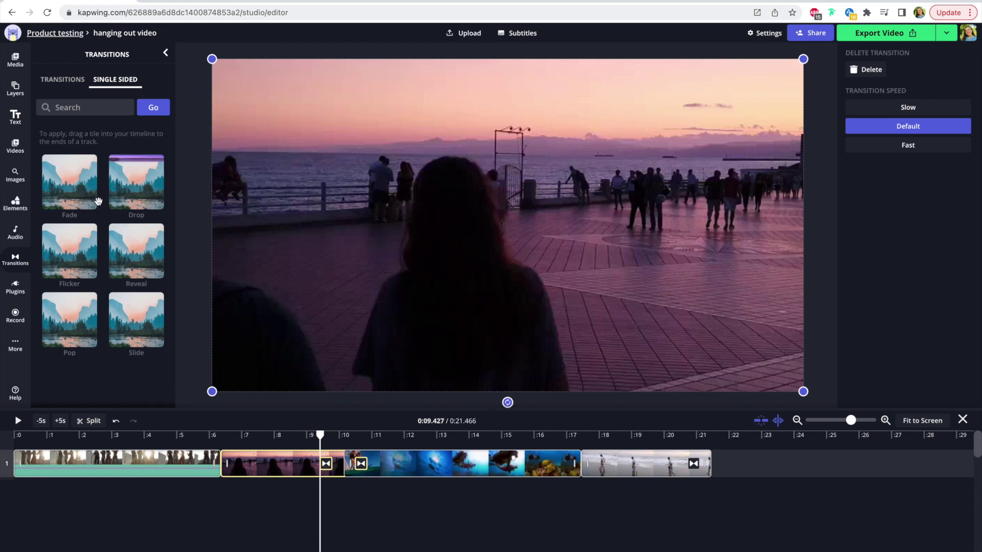
click(60, 79)
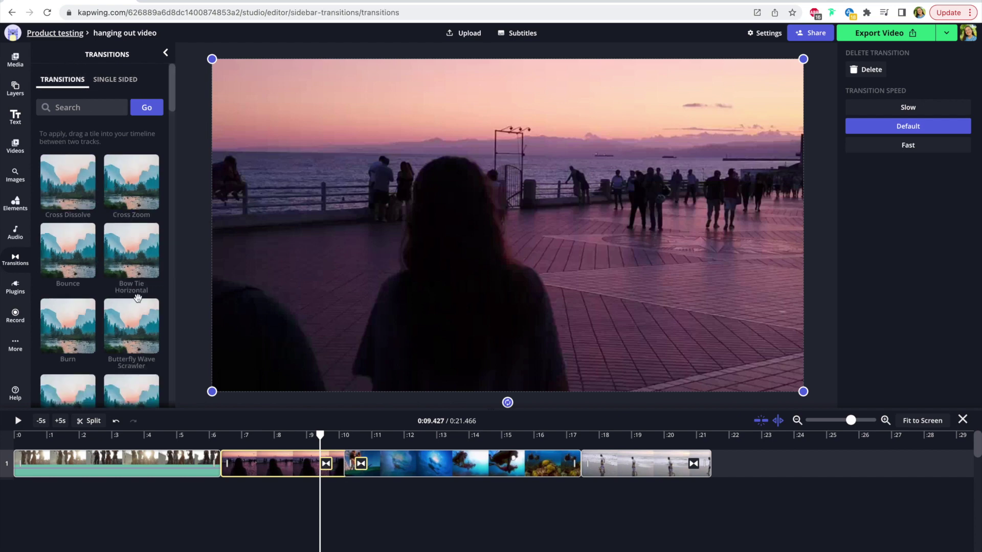
drag(124, 333, 343, 474)
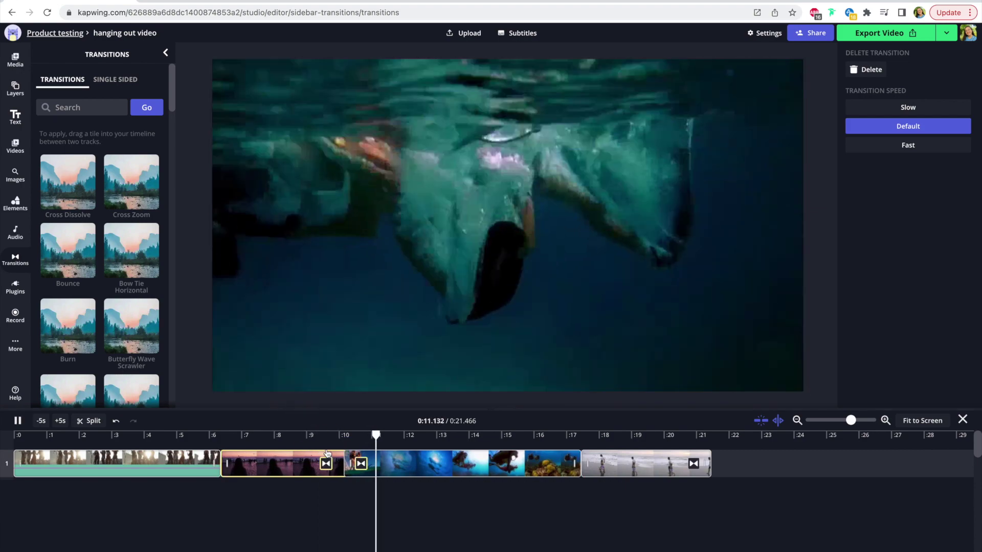
click(339, 436)
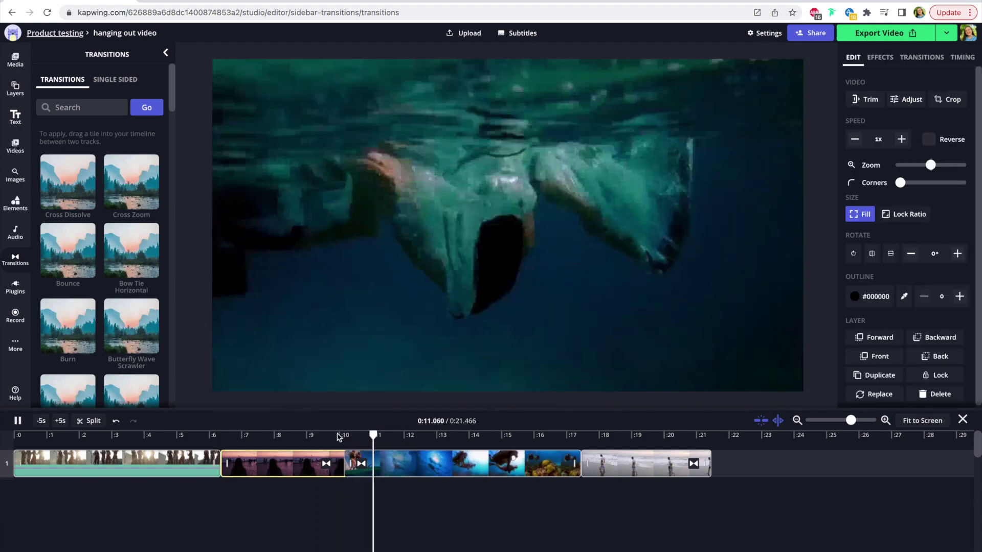
click(326, 464)
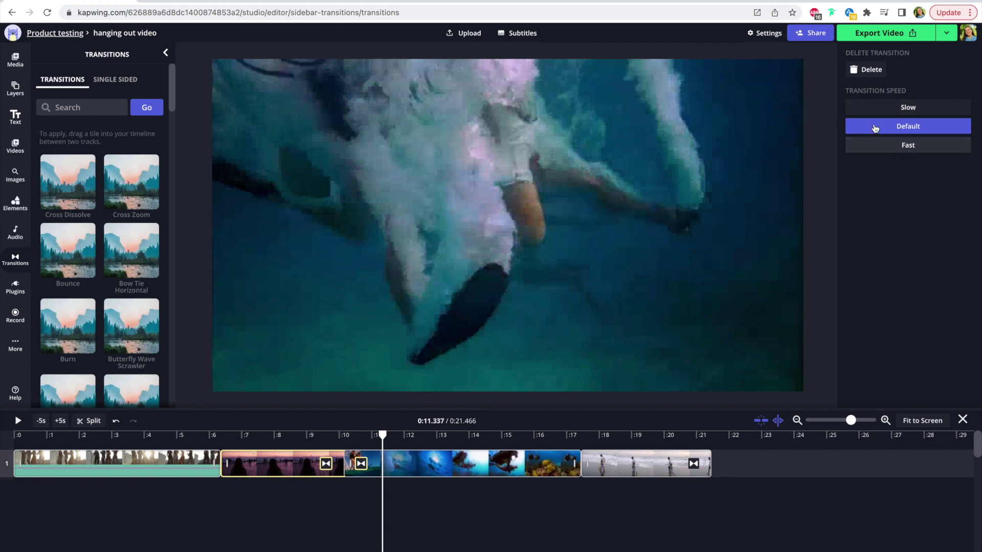
mouse_move(333, 435)
mouse_down()
mouse_move(344, 435)
mouse_move(316, 434)
mouse_move(347, 435)
mouse_up()
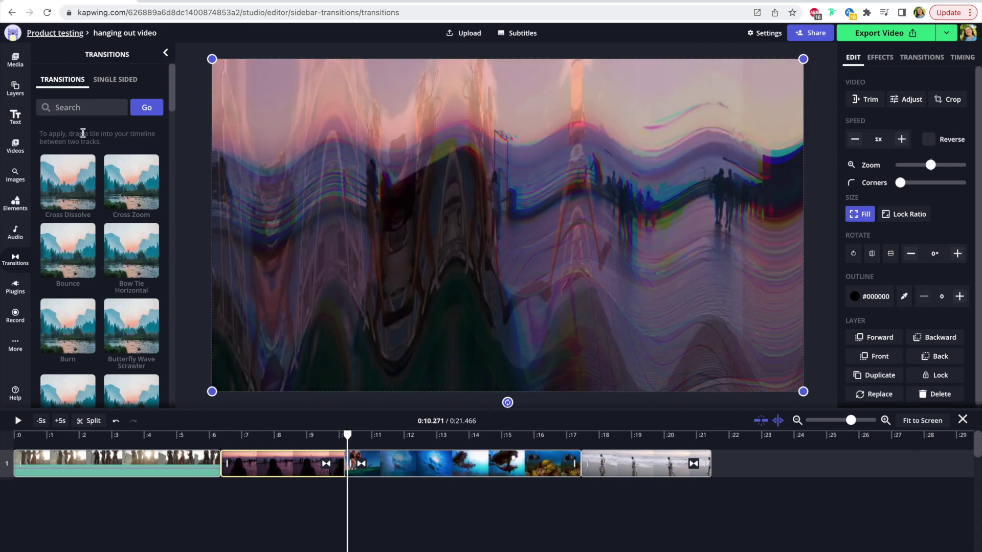
Search the transitions for "static" and apply TV Static between the second and third clips
text(static)
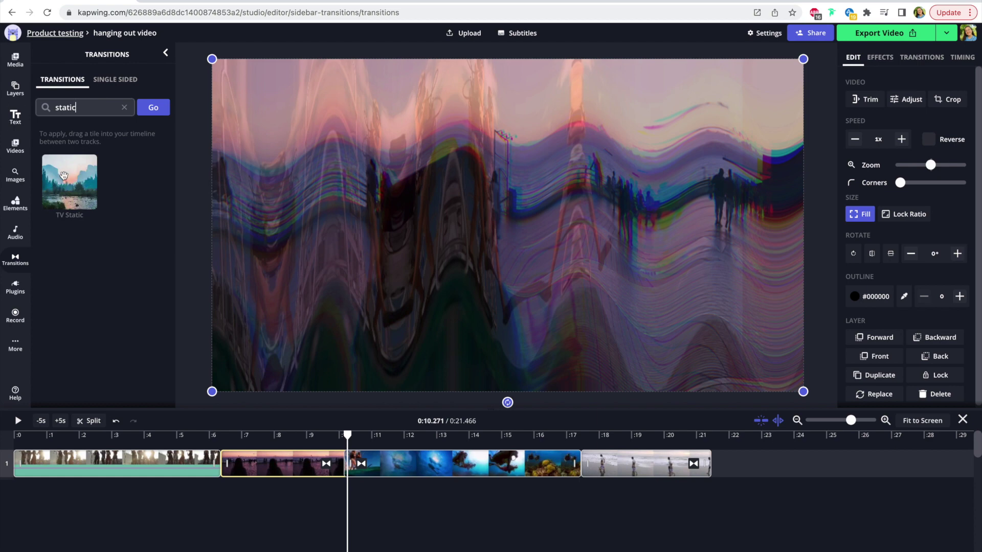
drag(69, 181, 353, 420)
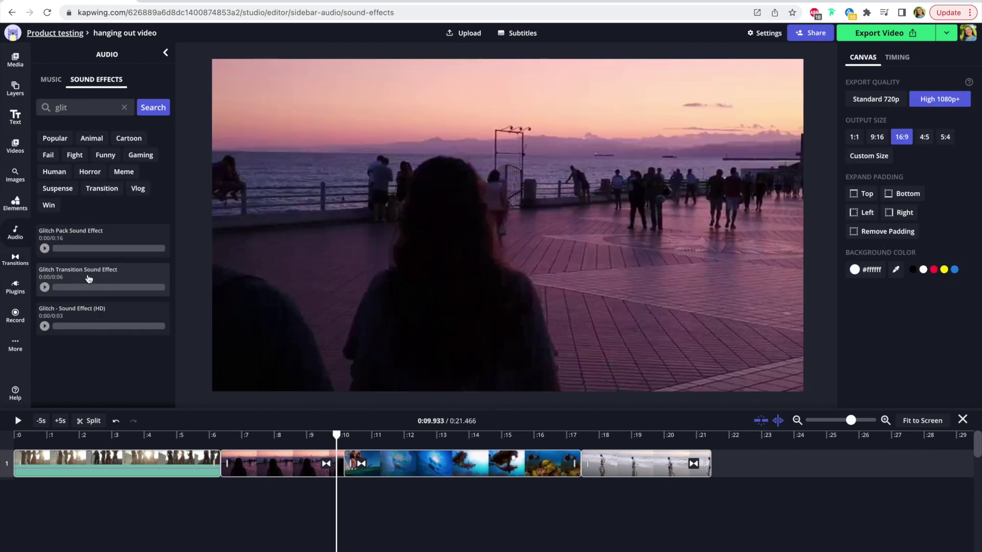
Add the Glitch Transition Sound Effect, shift it earlier to line up with the TV Static transition, and play it back
click(89, 279)
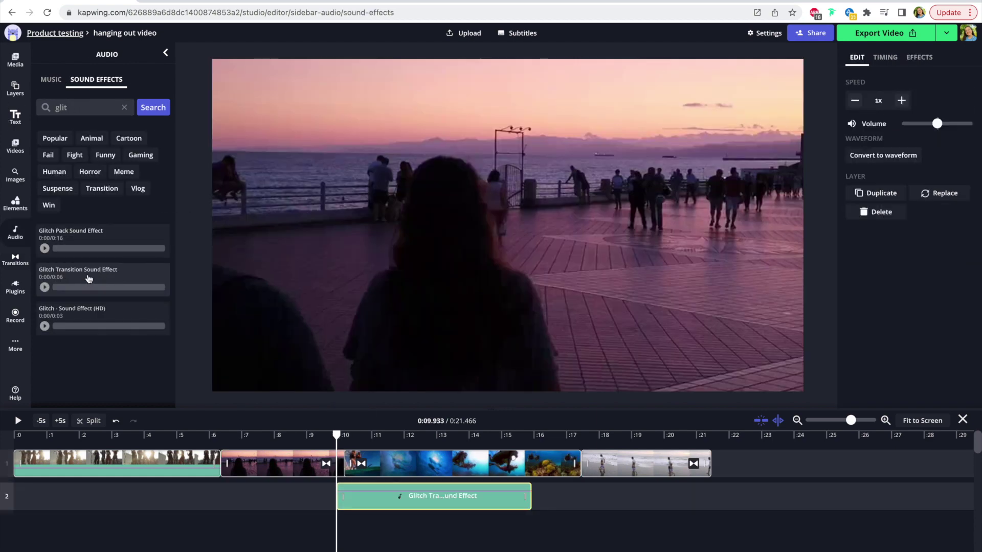
drag(414, 489, 384, 487)
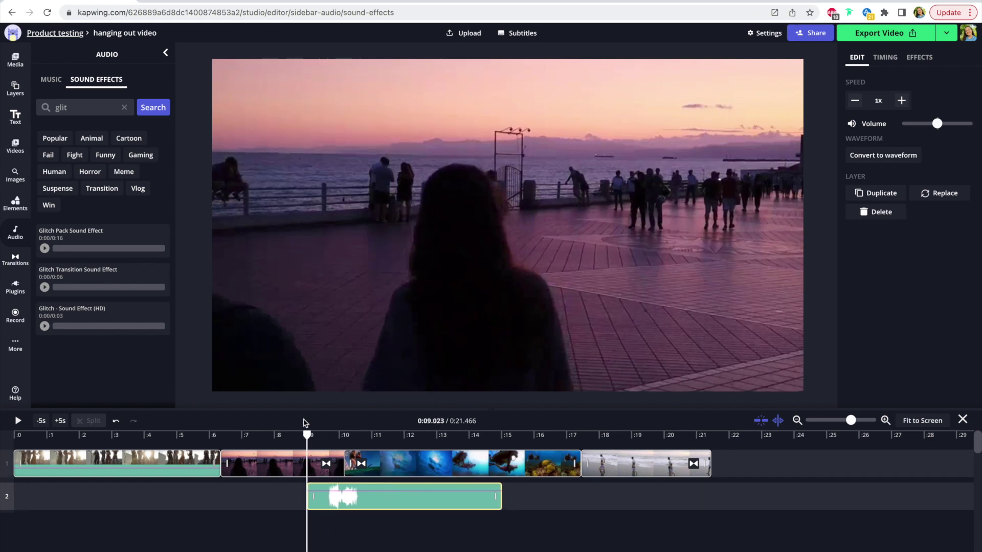
key(space)
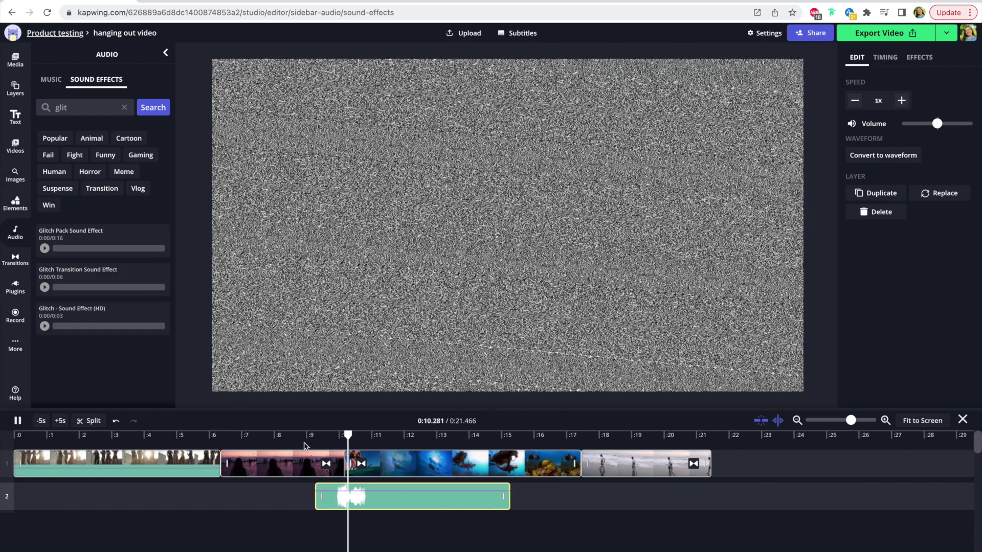
key(space)
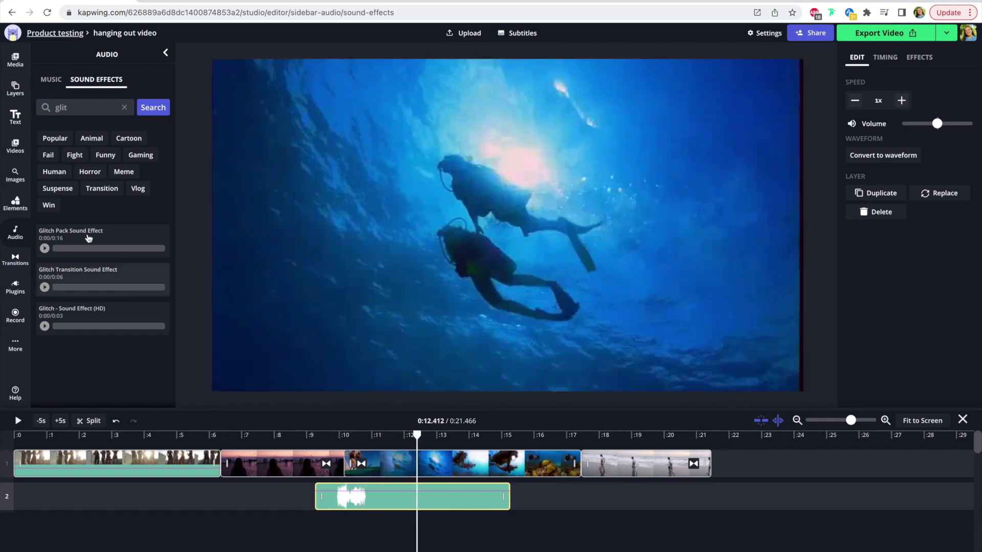
Look through the full library of transitions between clips again
click(15, 255)
scroll(128, 191, down, 5)
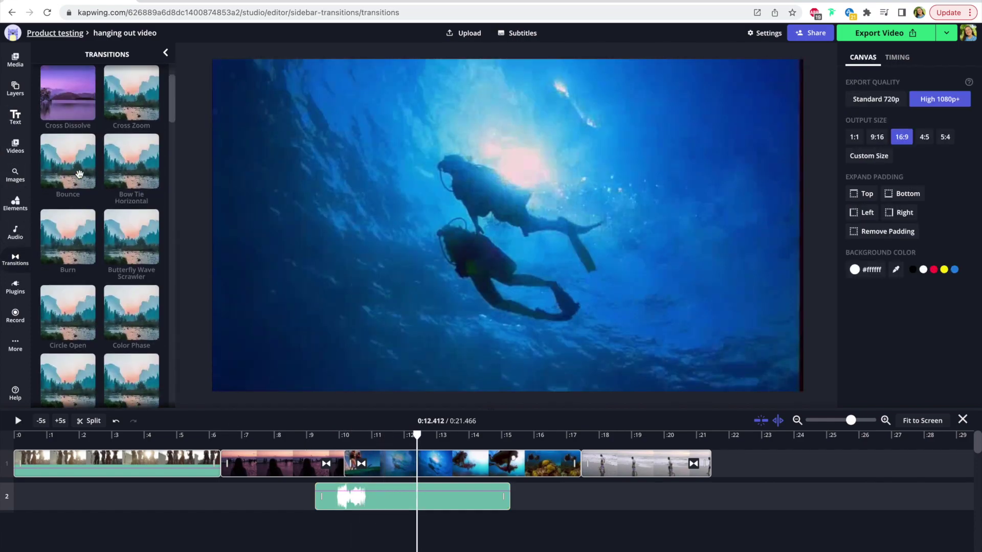
scroll(127, 196, down, 2)
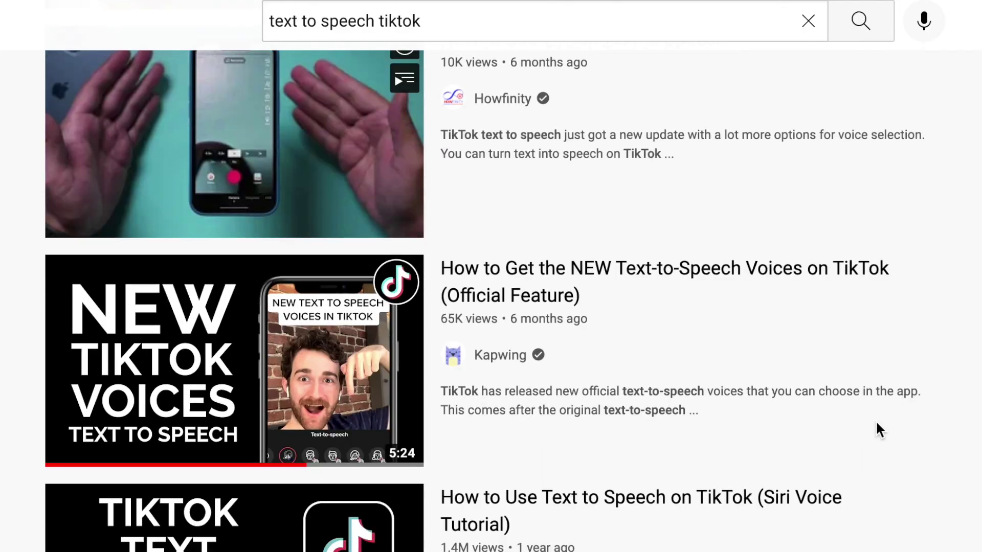
Look through the YouTube search results for "text to speech tiktok"
scroll(876, 420, down, 10)
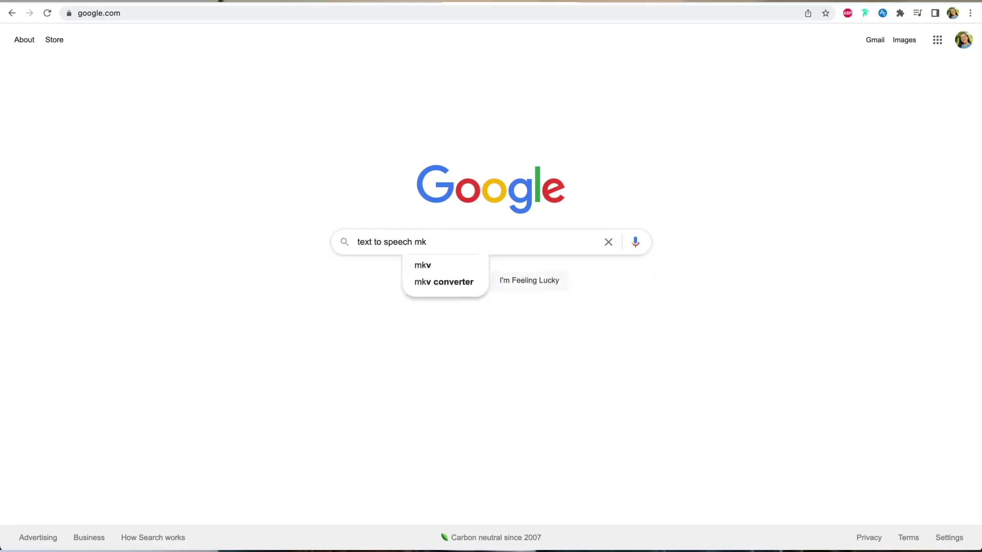
Search the web for text-to-speech tools, look over Voicemaker's converter page, and open the text-to-speech options in Kapwing
key(Return)
scroll(193, 295, down, 3)
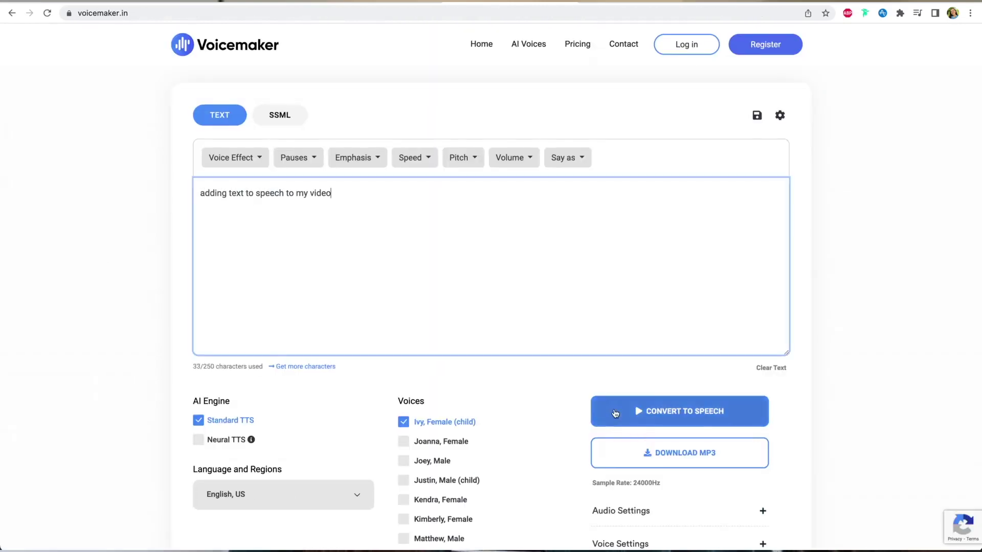
scroll(543, 411, down, 1)
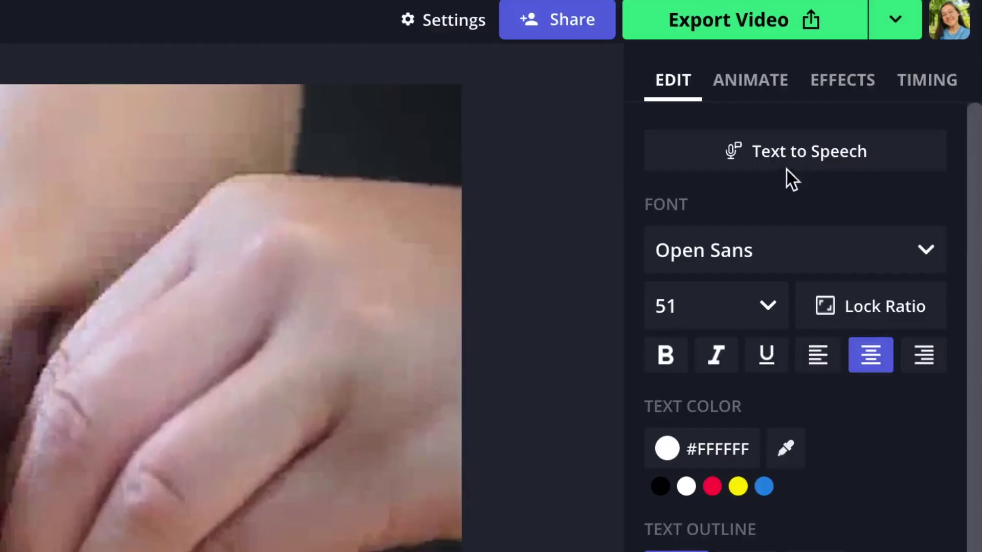
click(767, 154)
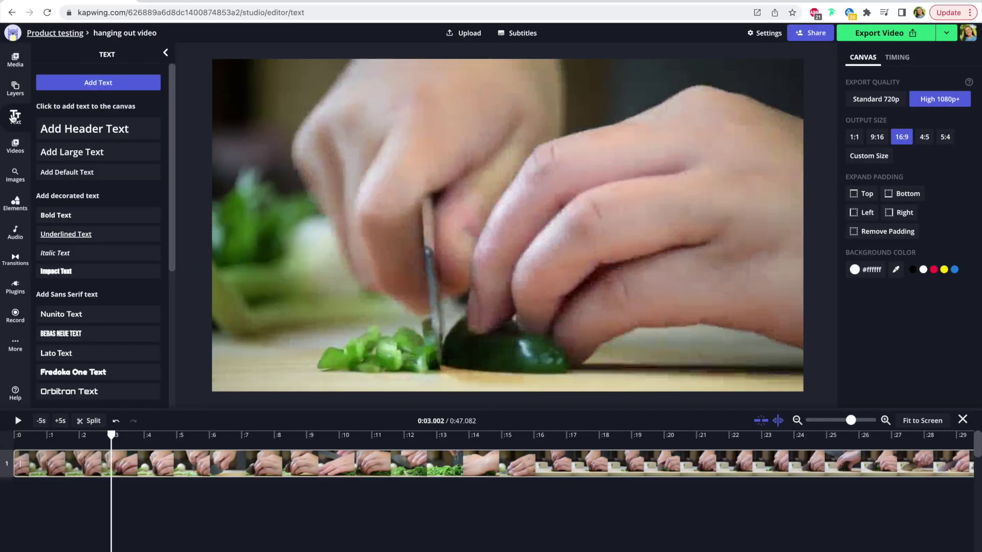
Add a header text at 0:03 reading "First chop the peppers" in bold, left-aligned white Lato, size 54
click(15, 115)
click(15, 114)
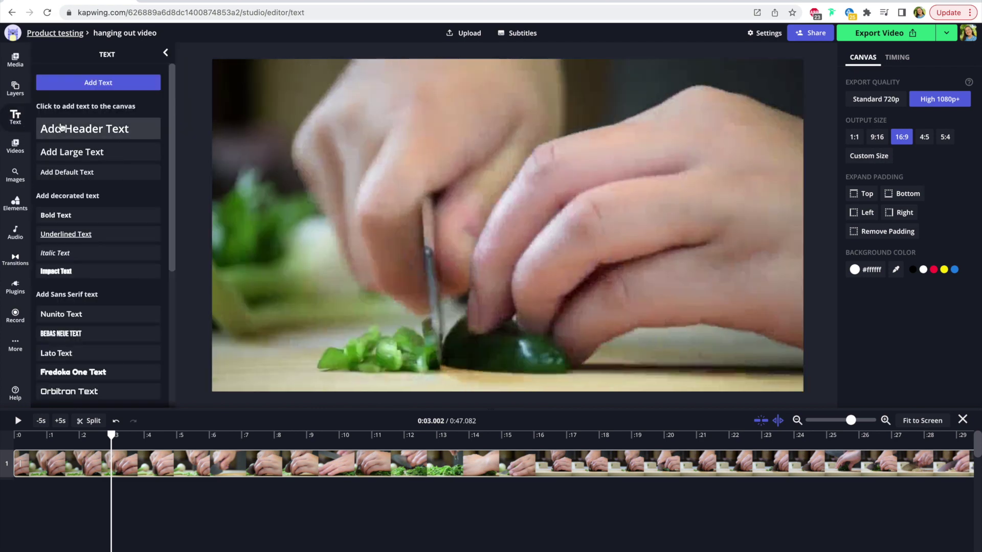
click(119, 130)
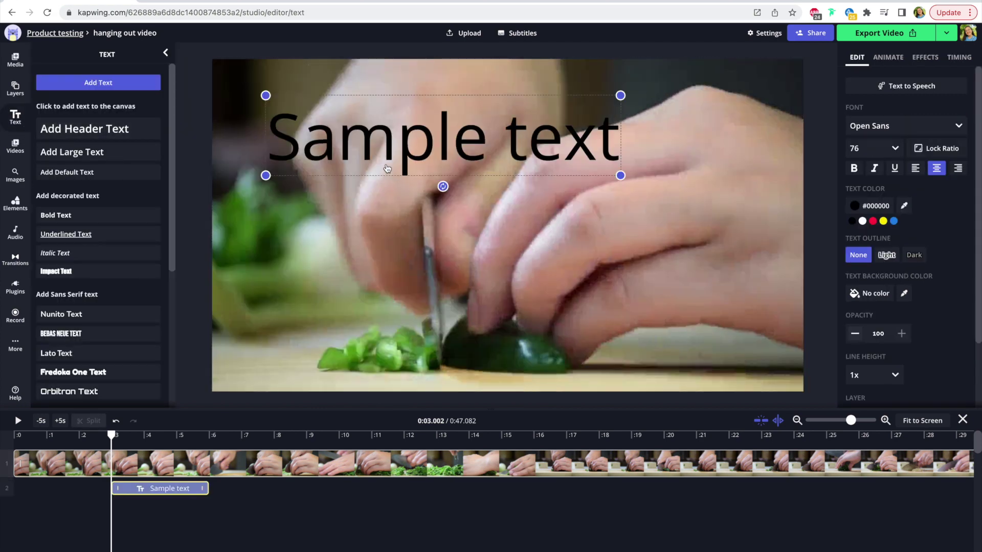
double_click(386, 142)
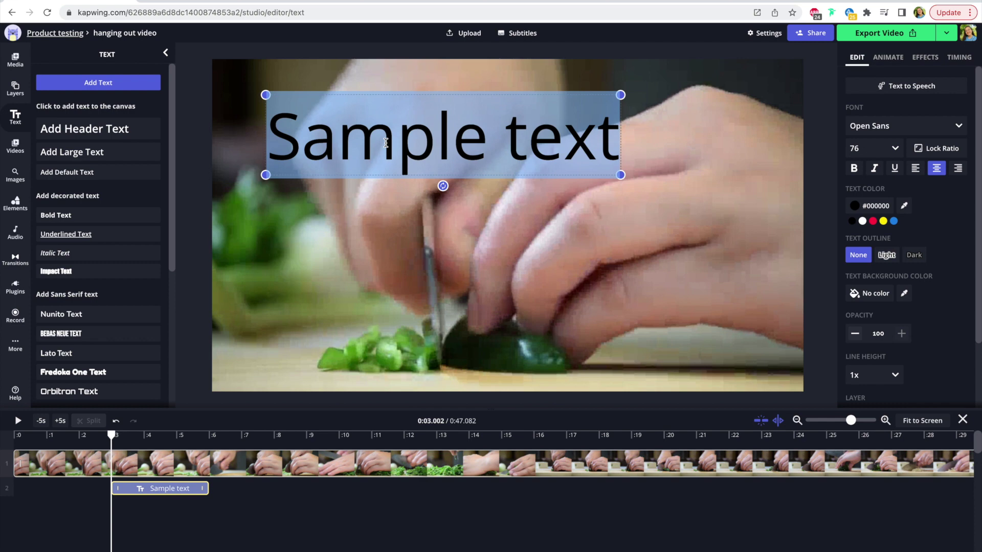
text(First chop the peppers)
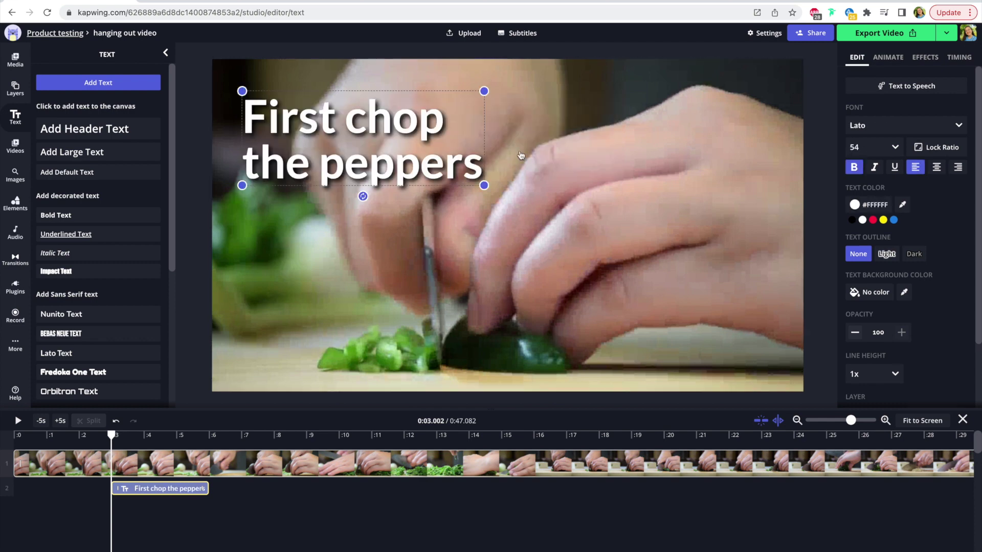
Apply the Female American text-to-speech voice to the peppers text and play back the narration
click(901, 85)
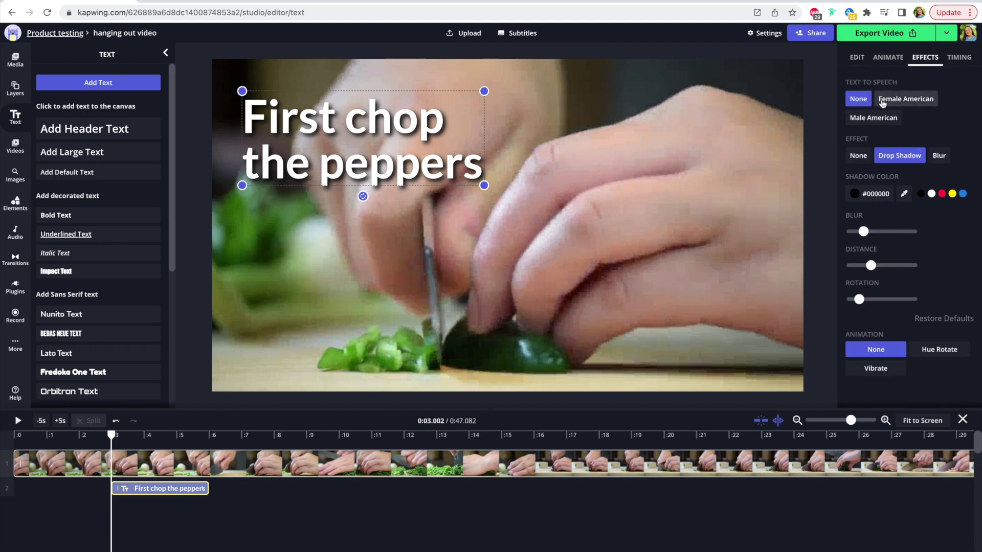
click(904, 99)
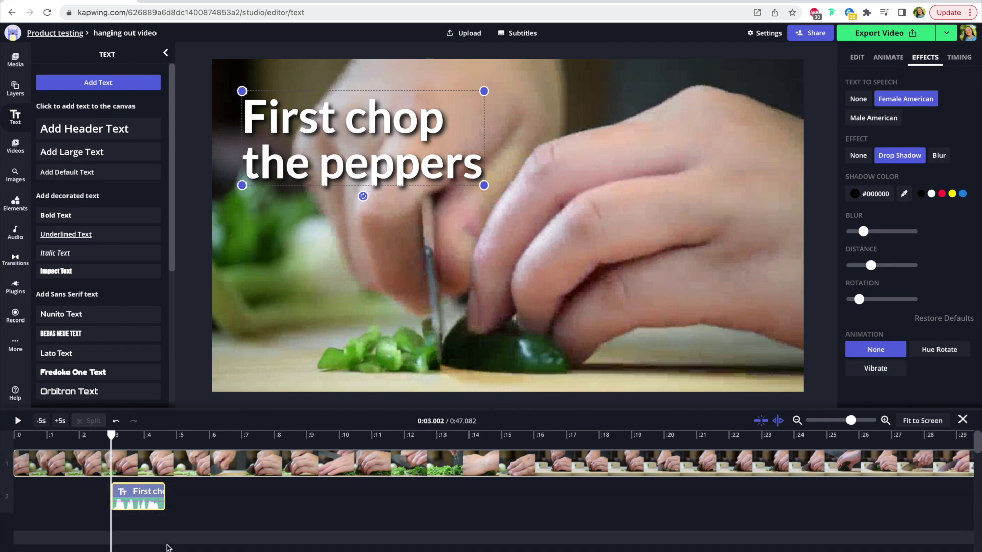
key(space)
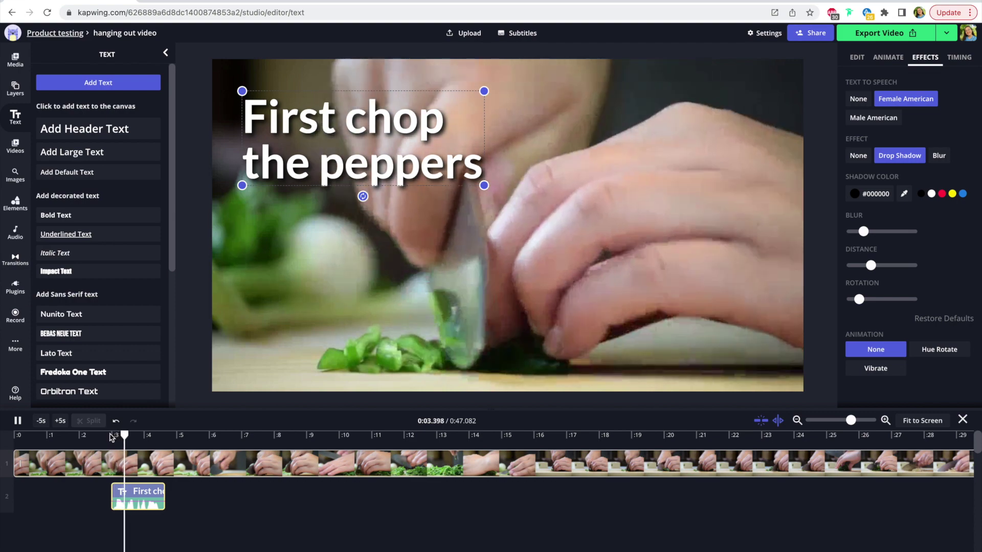
click(121, 436)
key(space)
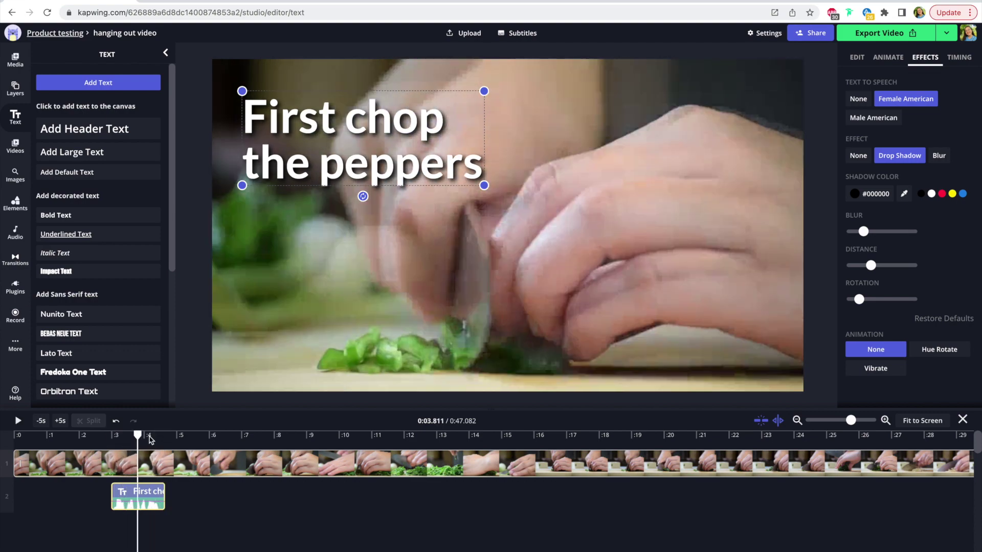
Scrub through the narrated text segment and change its wording to "First, chop the peppers"
click(152, 436)
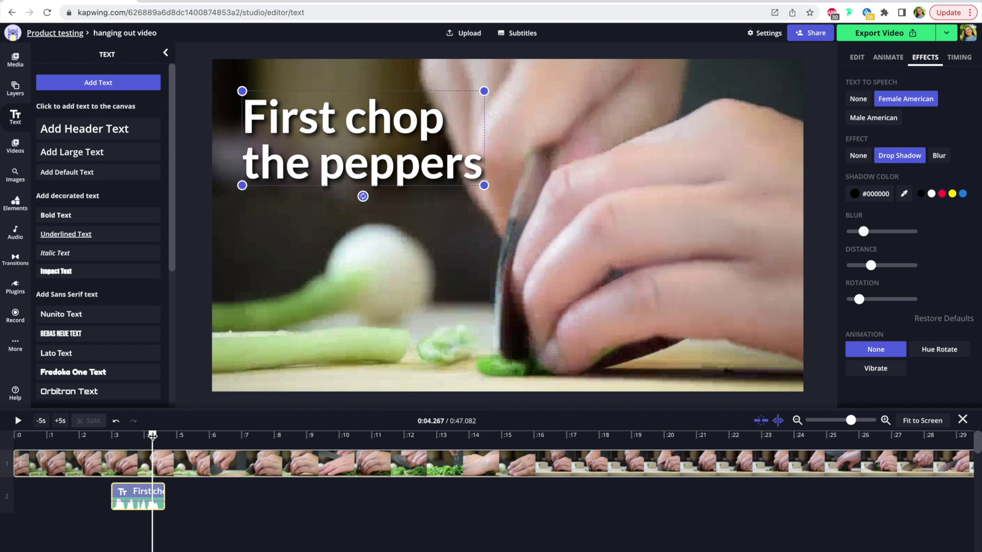
mouse_move(153, 436)
mouse_down()
mouse_move(130, 436)
mouse_move(139, 436)
mouse_up()
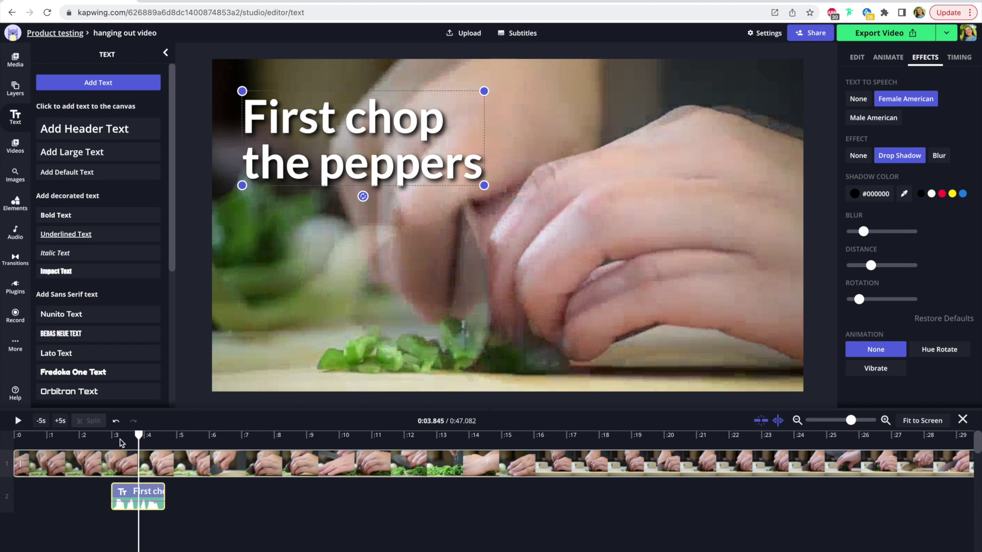
click(131, 435)
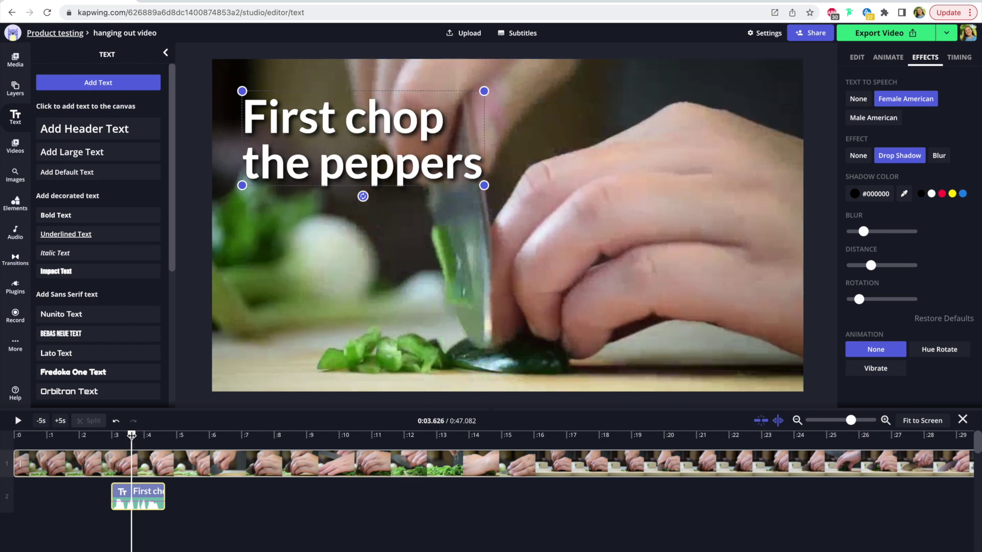
drag(131, 436, 121, 435)
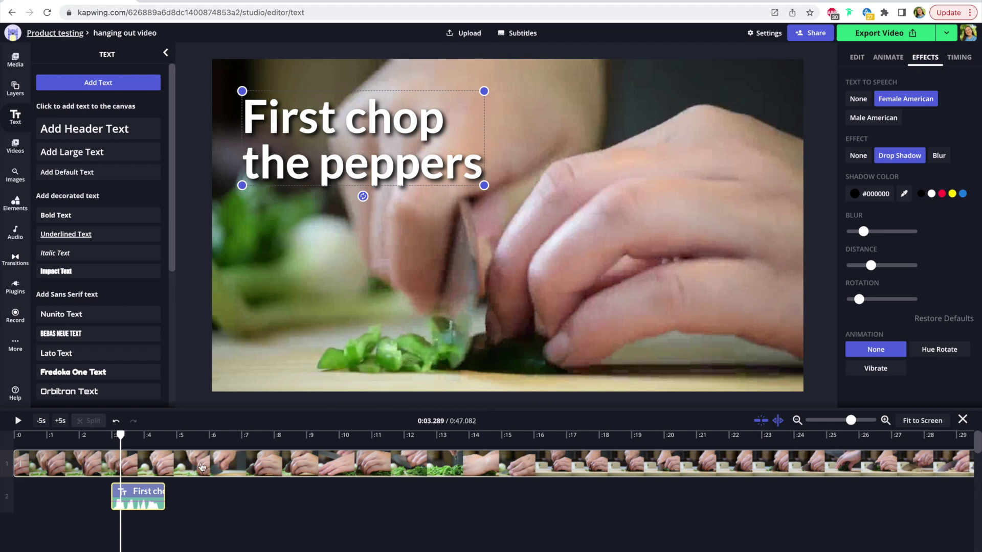
key(ctrl+z)
Detach the speech audio from the "First, chop the peppers" text and shift the separate audio layer further along the timeline
right_click(144, 492)
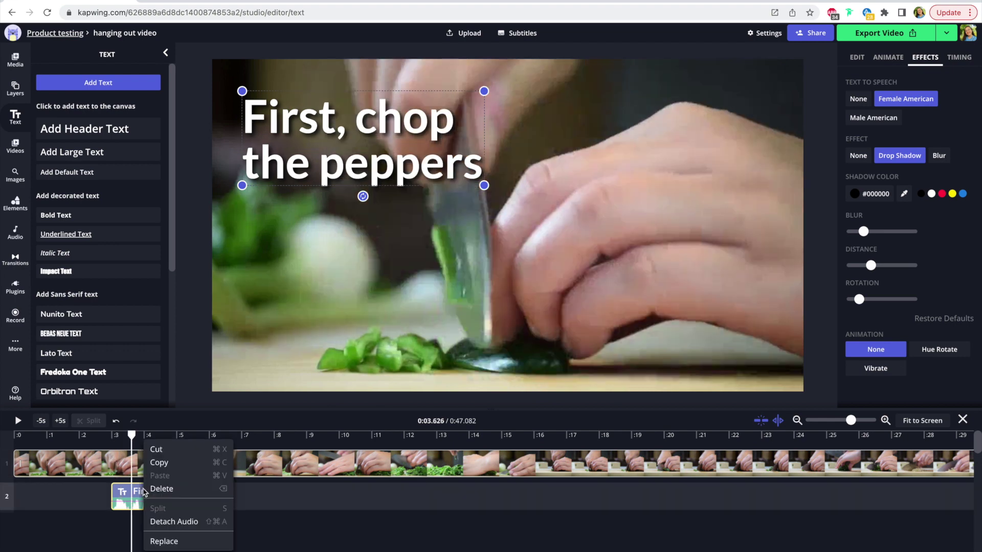
click(268, 521)
click(152, 437)
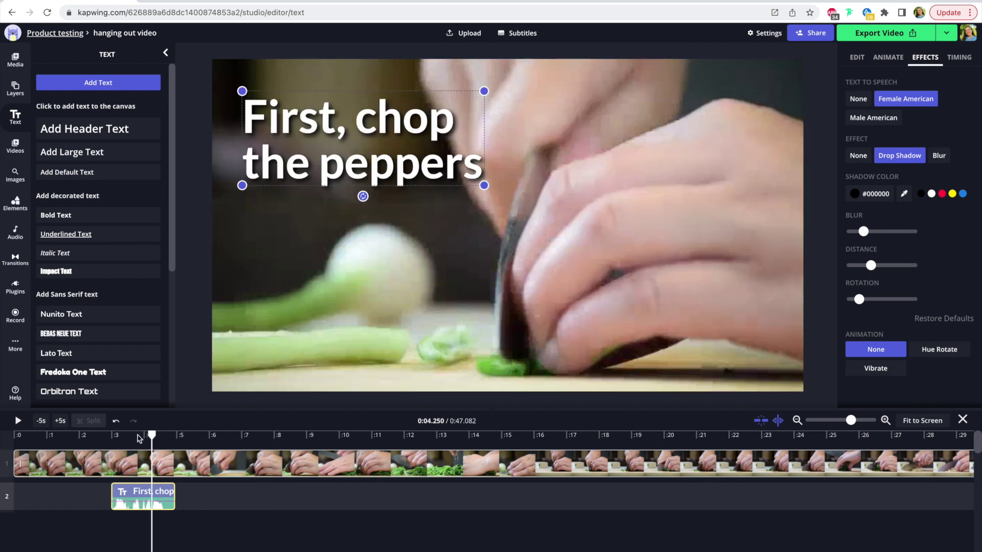
right_click(142, 489)
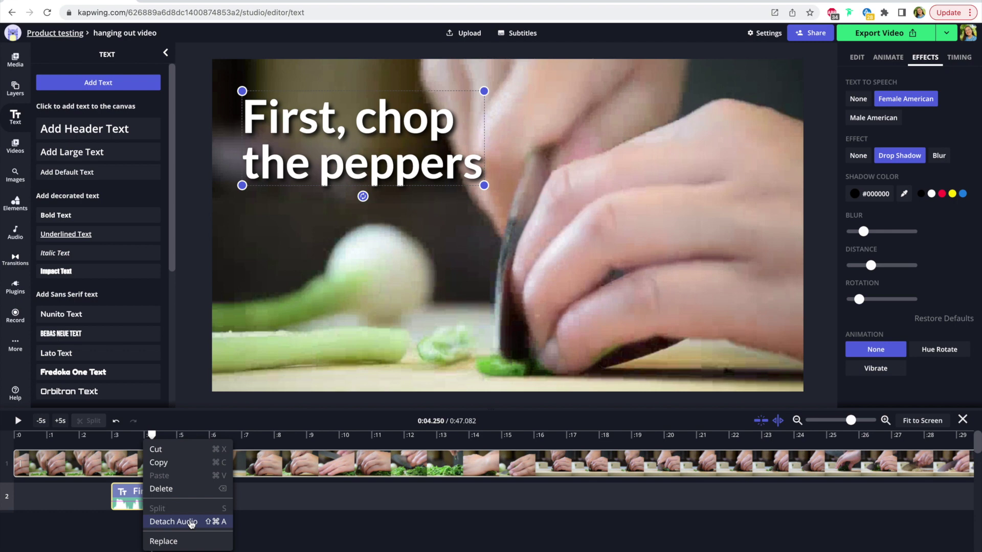
click(174, 522)
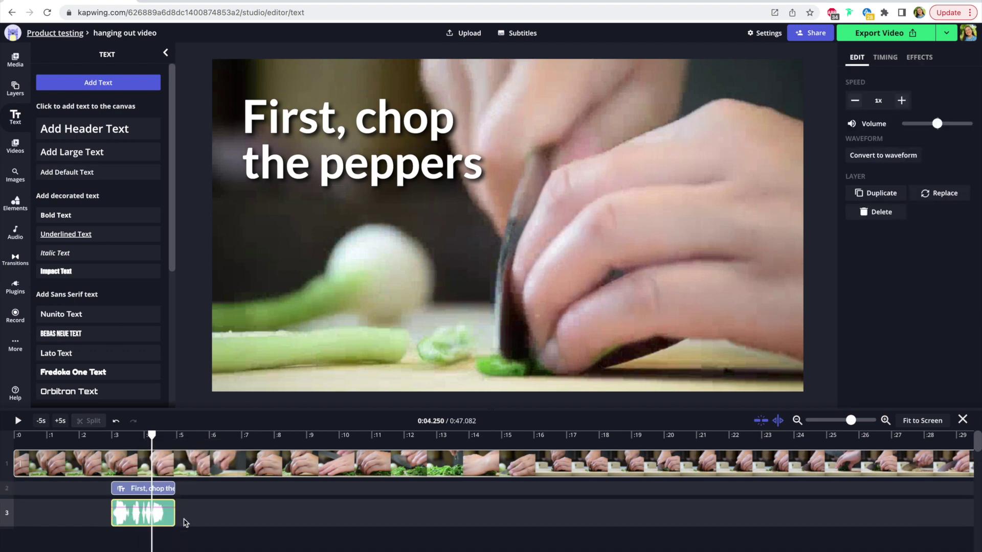
drag(144, 508, 241, 508)
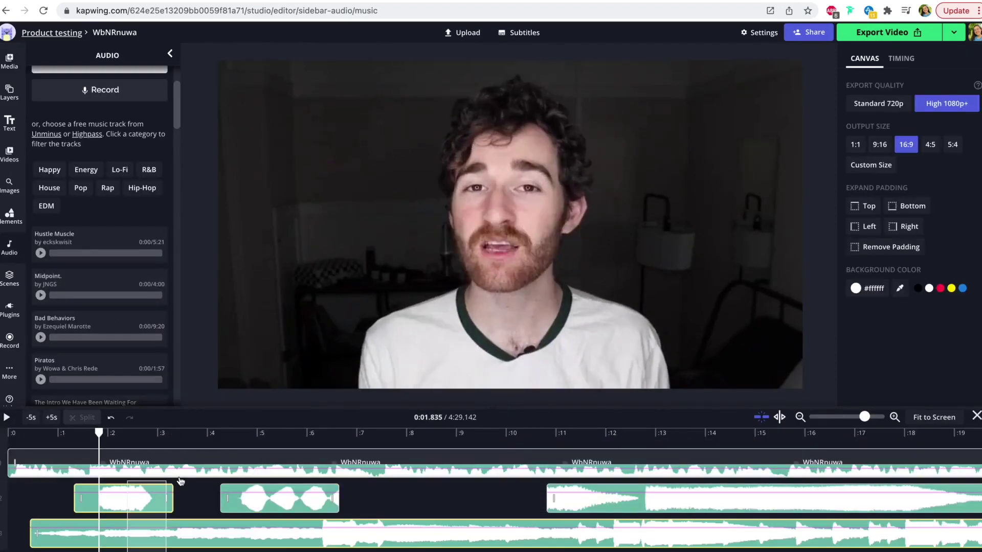
Select the timeline layers, adjust clip volume by hand on the waveform, and apply Auto Level Volume
key(ctrl+a)
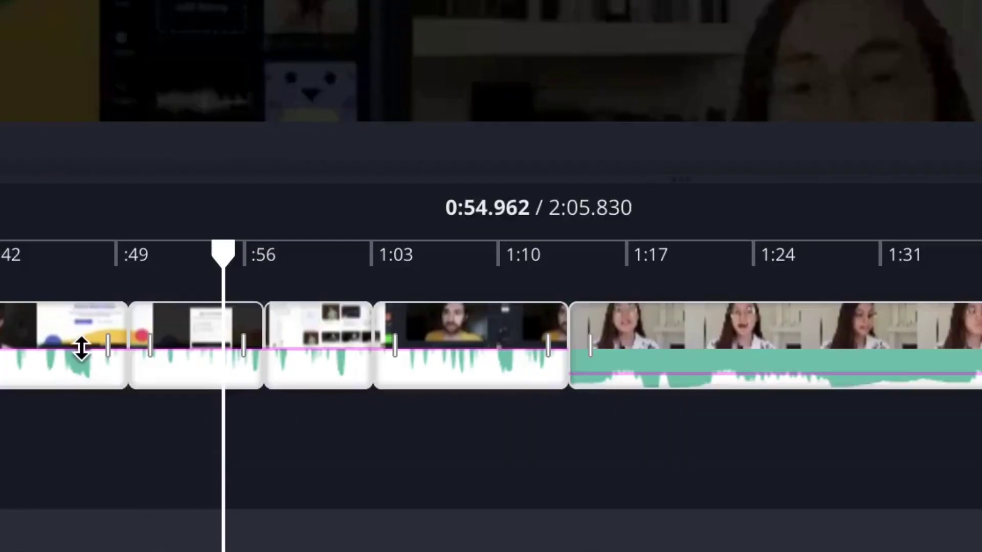
drag(82, 348, 71, 369)
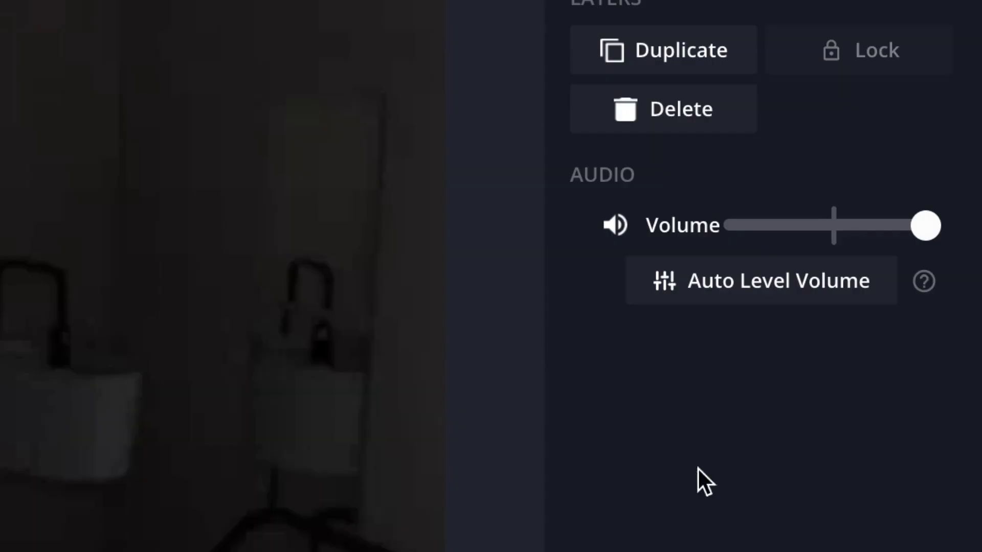
click(732, 299)
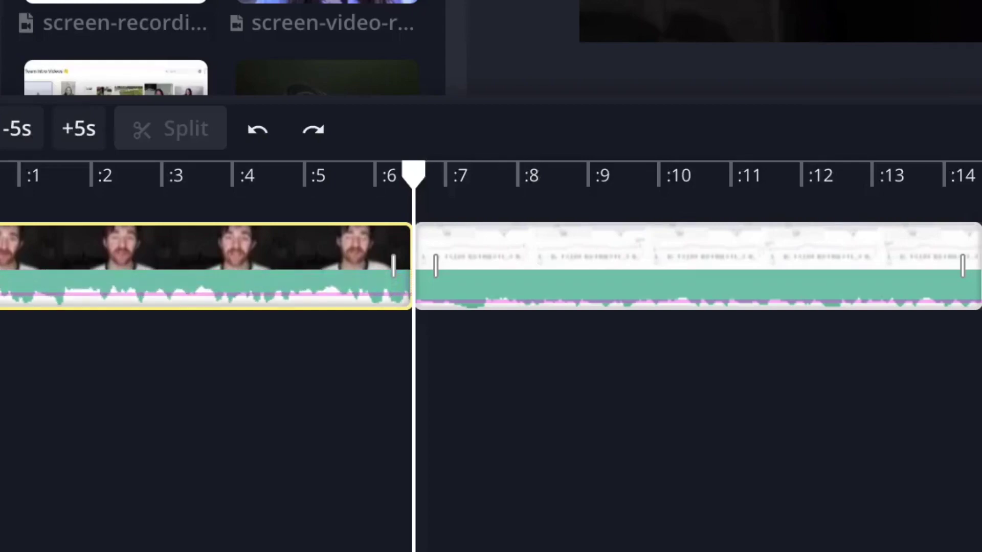
click(696, 266)
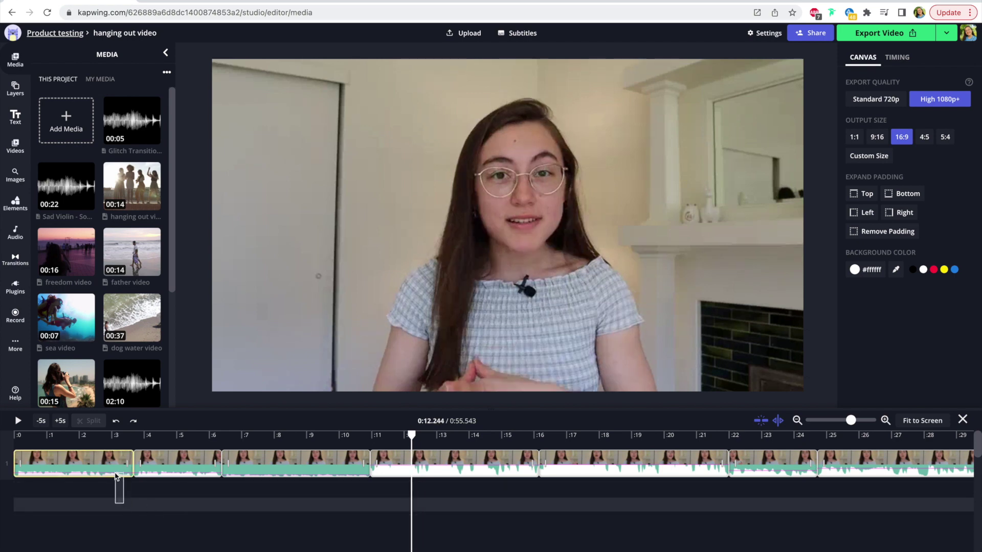
Try Auto Level Volume on the first six clips together and undo it
drag(116, 476, 752, 478)
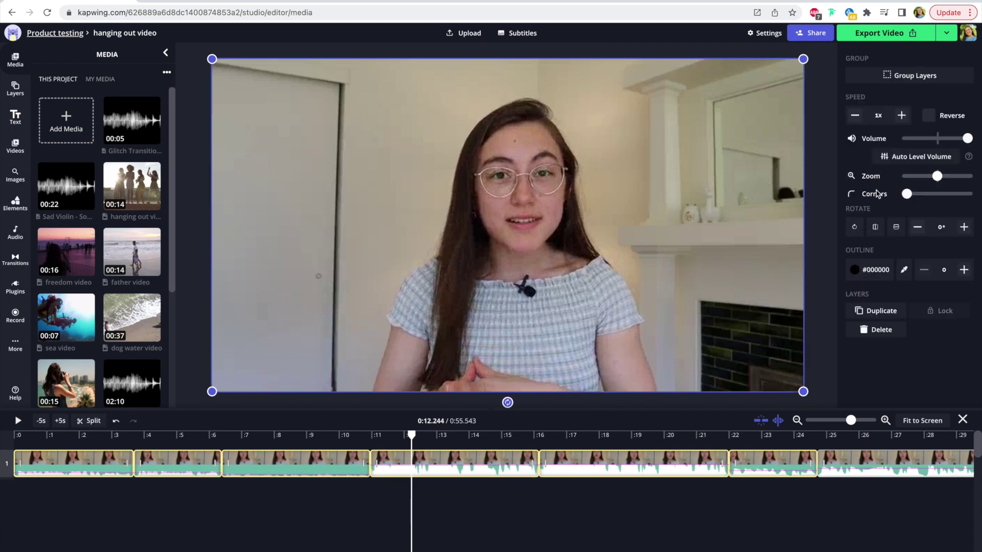
click(910, 163)
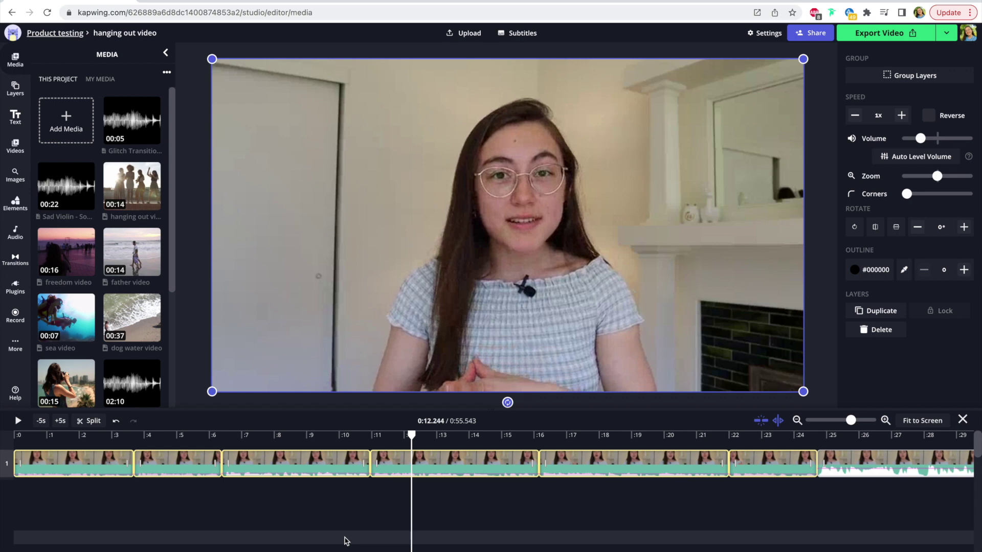
key(ctrl+z)
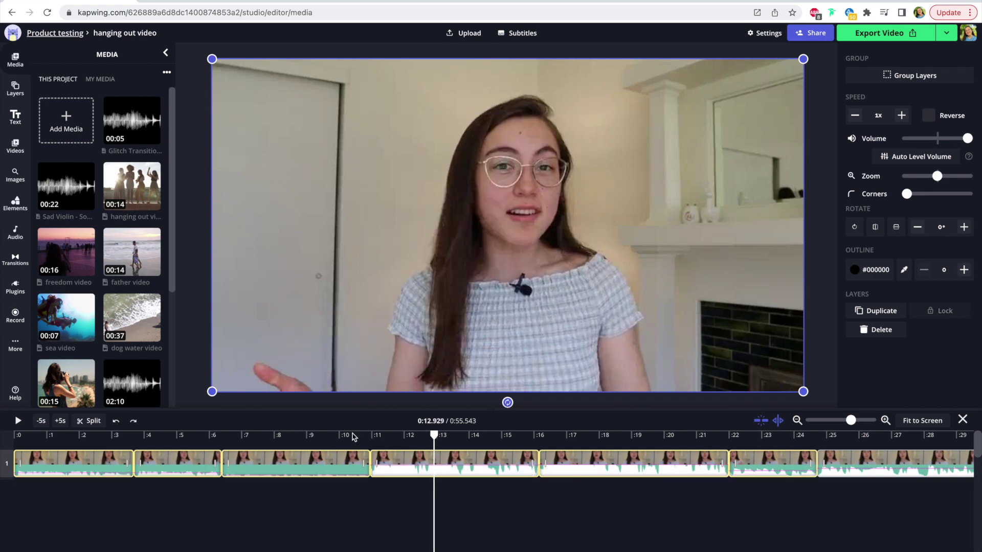
Play the unleveled clips from about 10 seconds to hear the volume change across the cut
click(343, 438)
key(space)
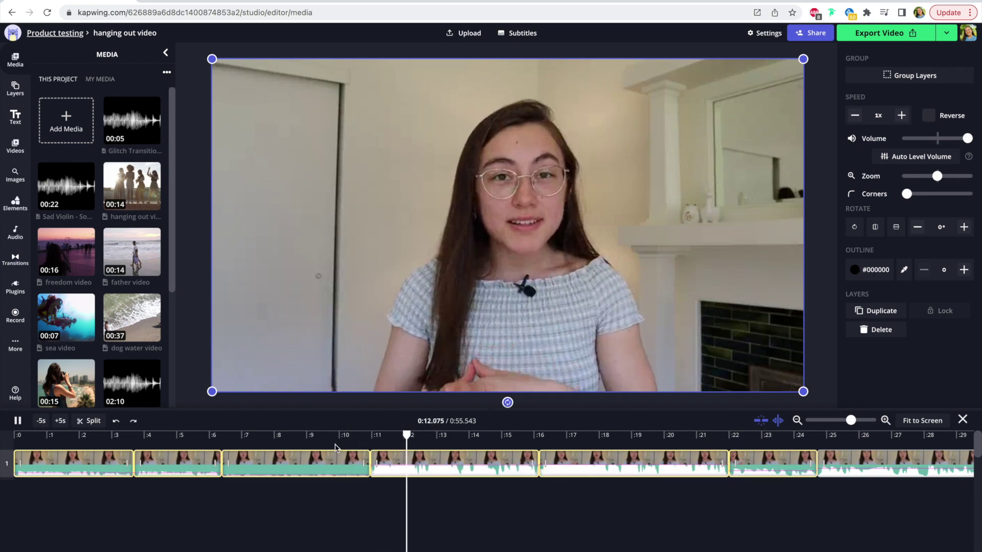
key(space)
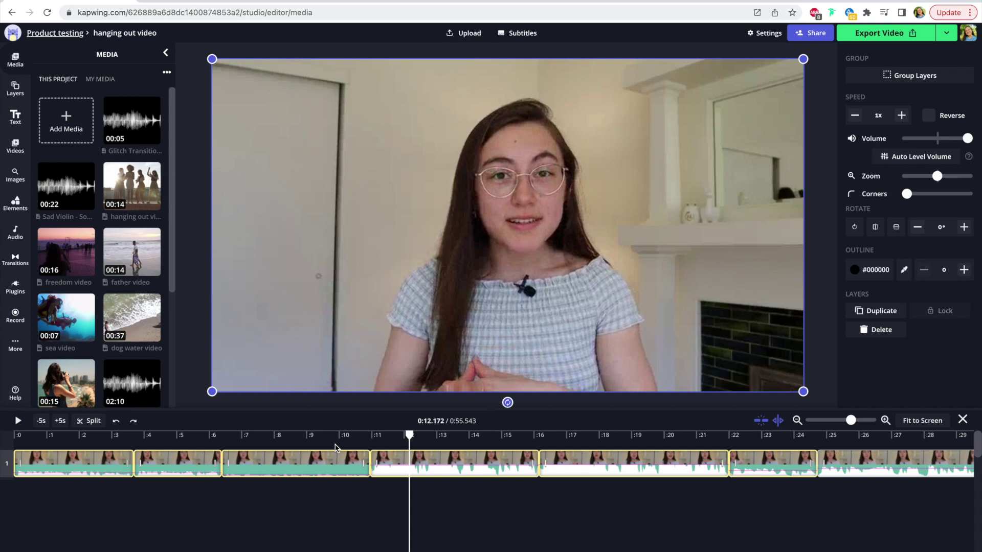
Apply Auto Level Volume to the second through sixth clips and play across the cut from about 10 seconds
drag(341, 462, 138, 512)
drag(442, 465, 829, 496)
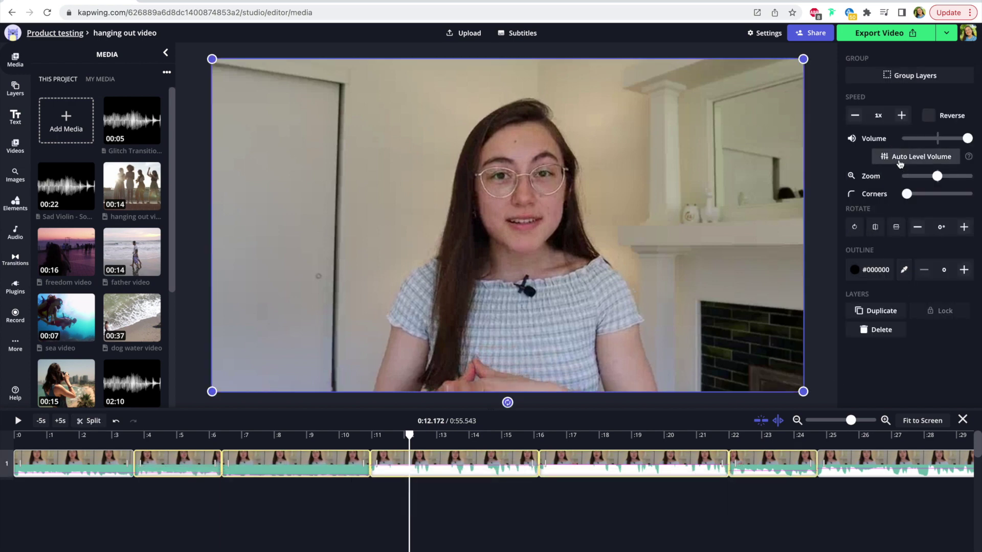
click(892, 157)
click(349, 437)
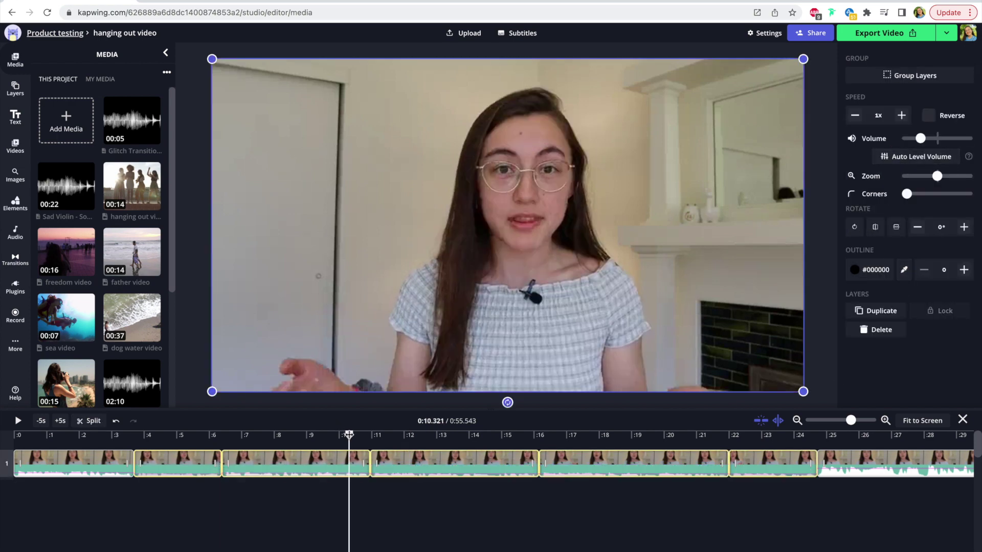
key(space)
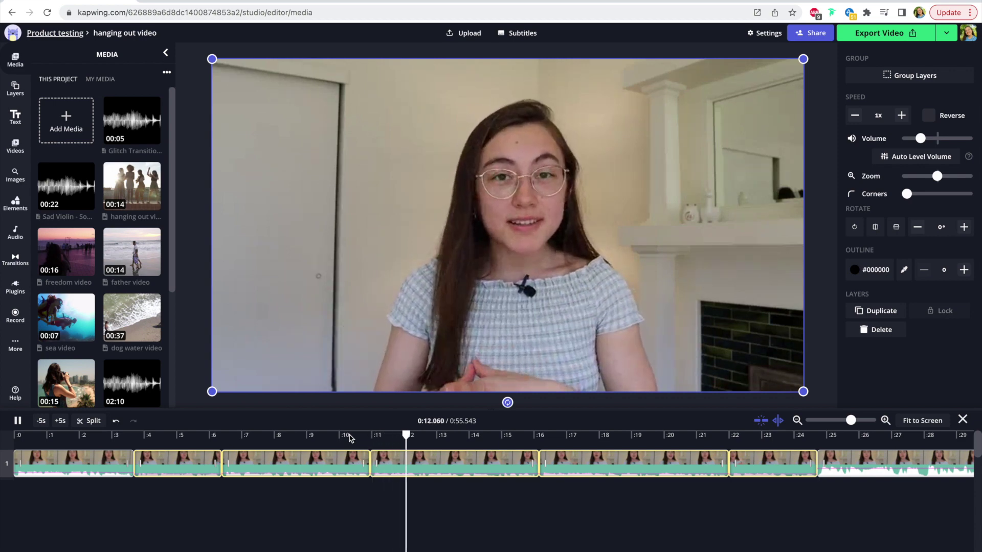
key(space)
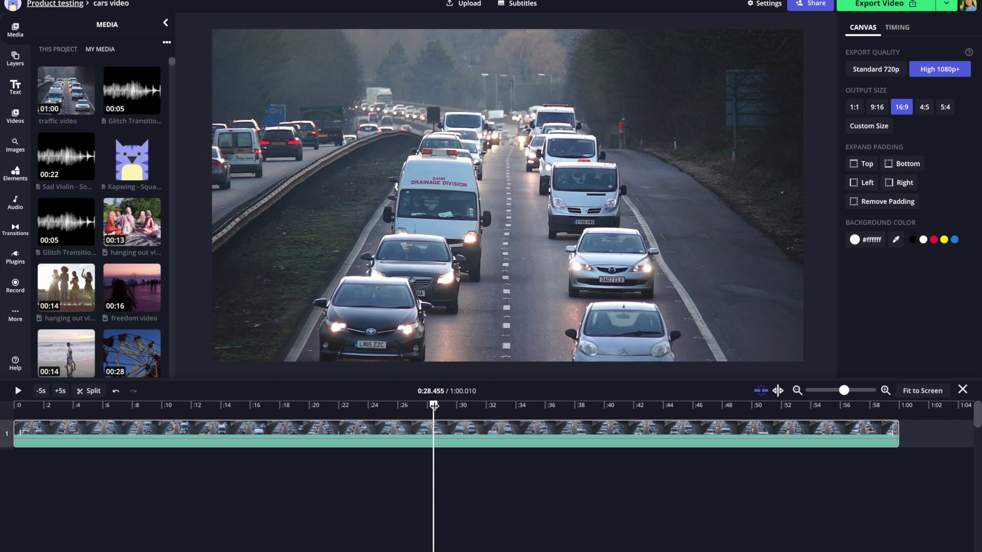
Insert a freeze frame into the traffic video at about 37 seconds
drag(434, 406, 438, 405)
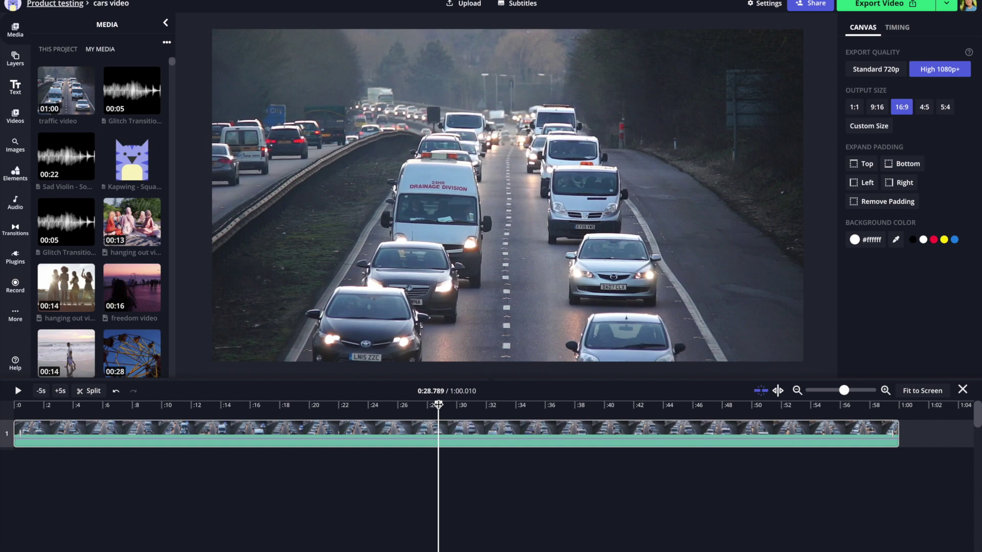
right_click(441, 428)
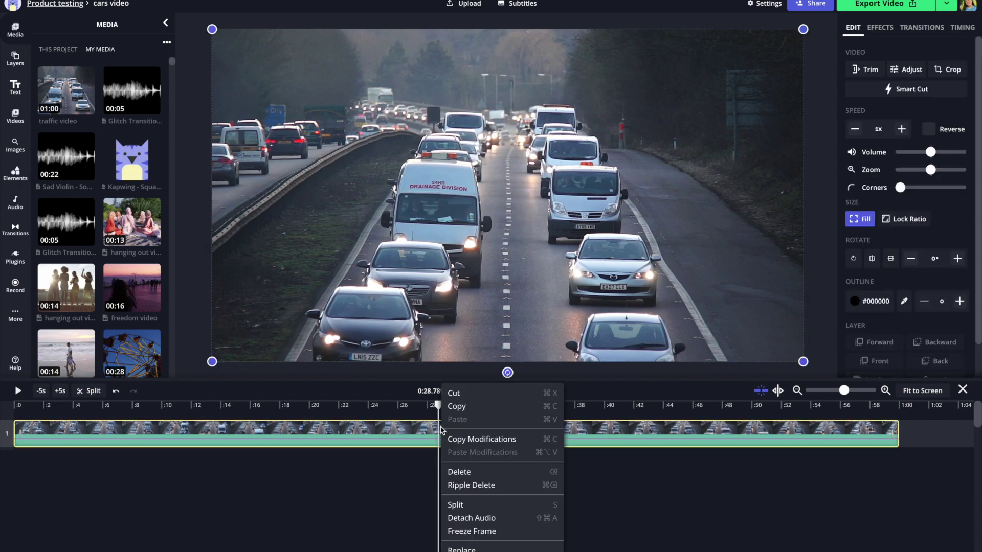
click(506, 532)
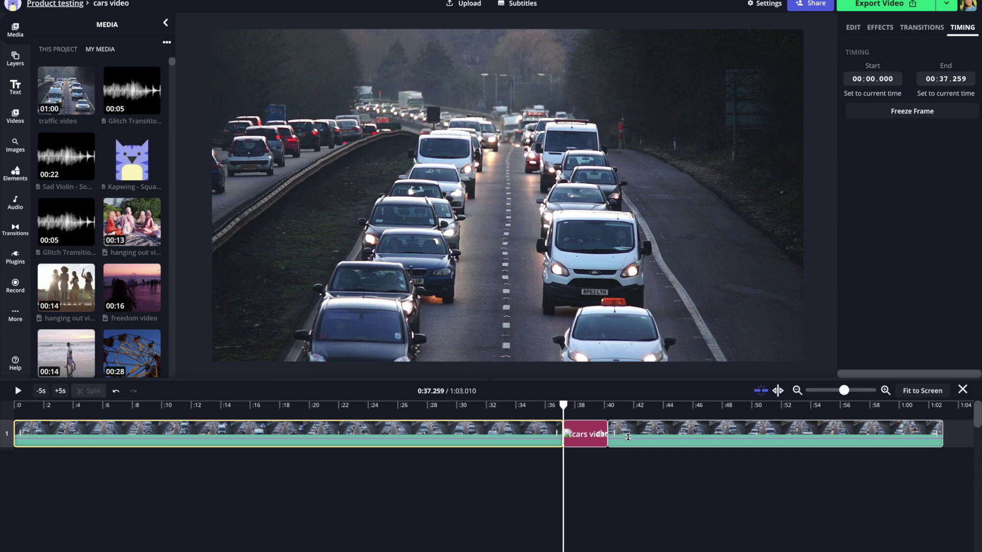
Play the video from about 35 seconds through the freeze frame into the following clip
drag(563, 406, 531, 406)
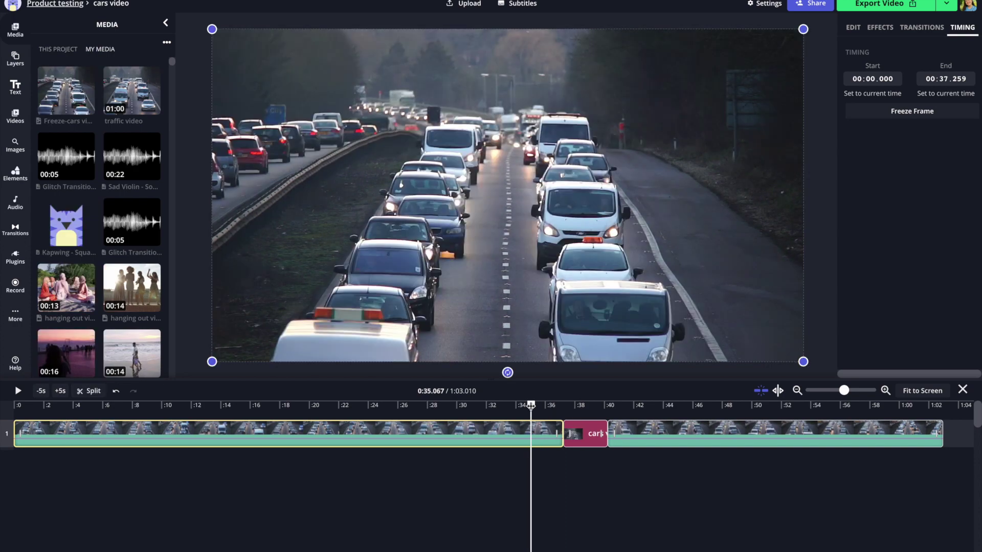
key(space)
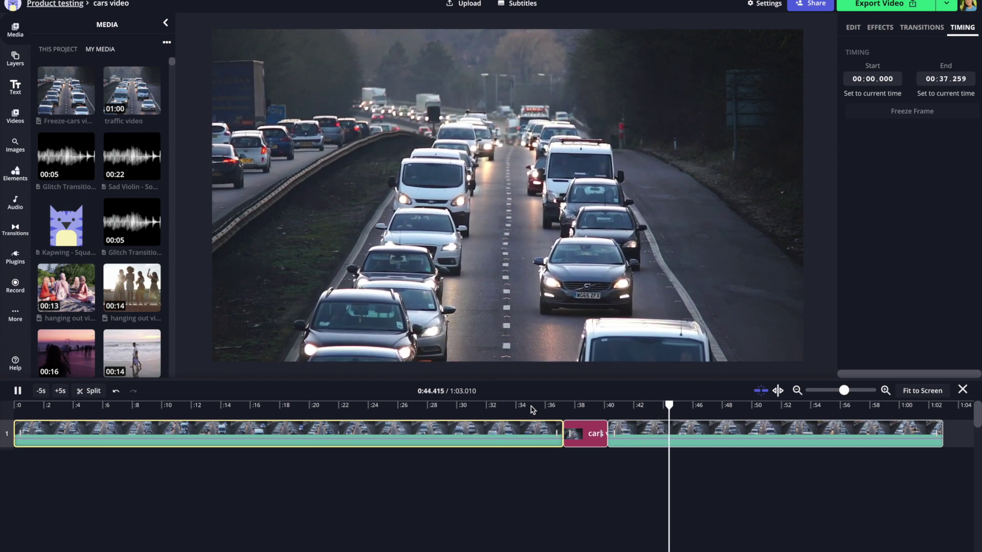
key(space)
Select the freeze-frame clip at about 38 seconds and try extending its end on the timeline
click(576, 407)
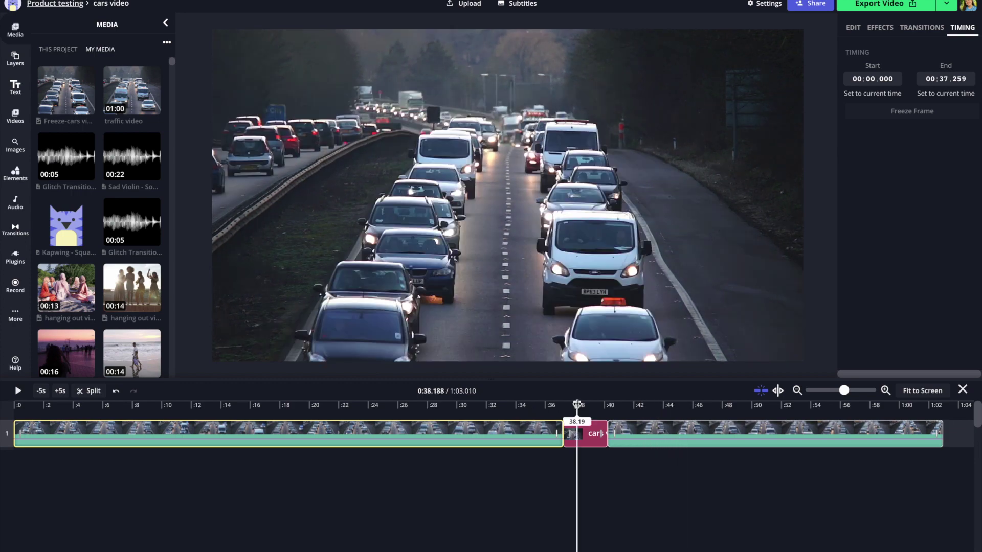
click(594, 435)
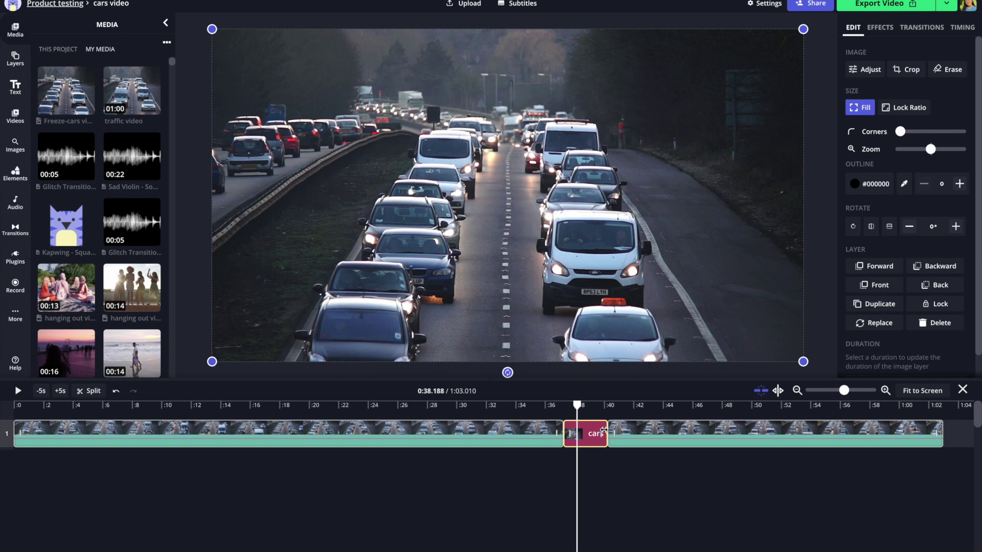
drag(604, 429, 653, 435)
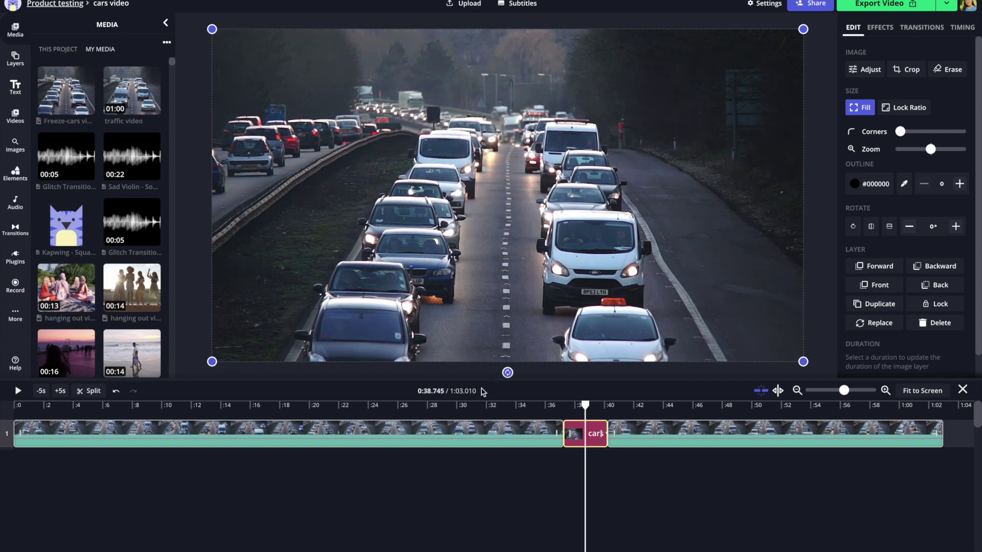
Add header text at about 38.7 seconds, over the freeze frame, and move it up and left on the canvas
click(14, 87)
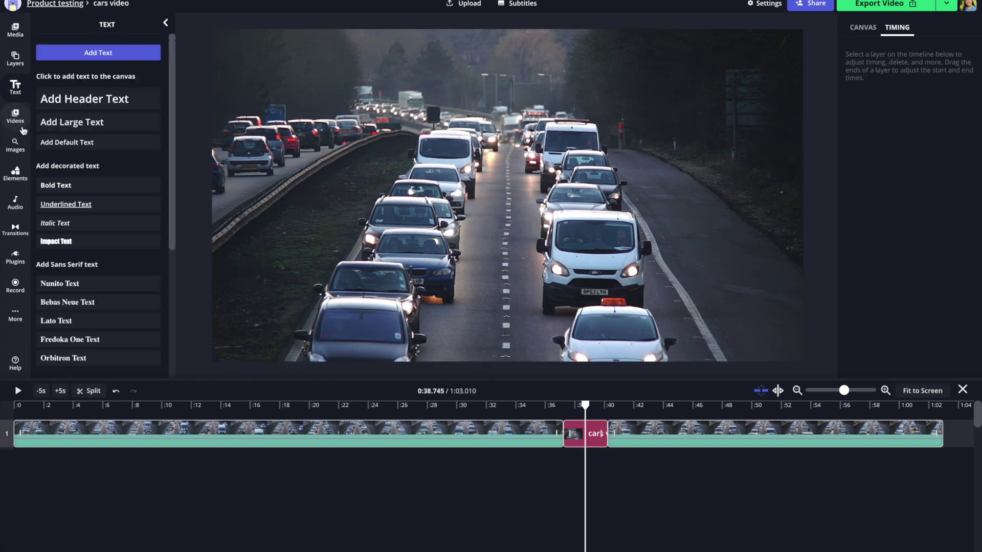
click(76, 100)
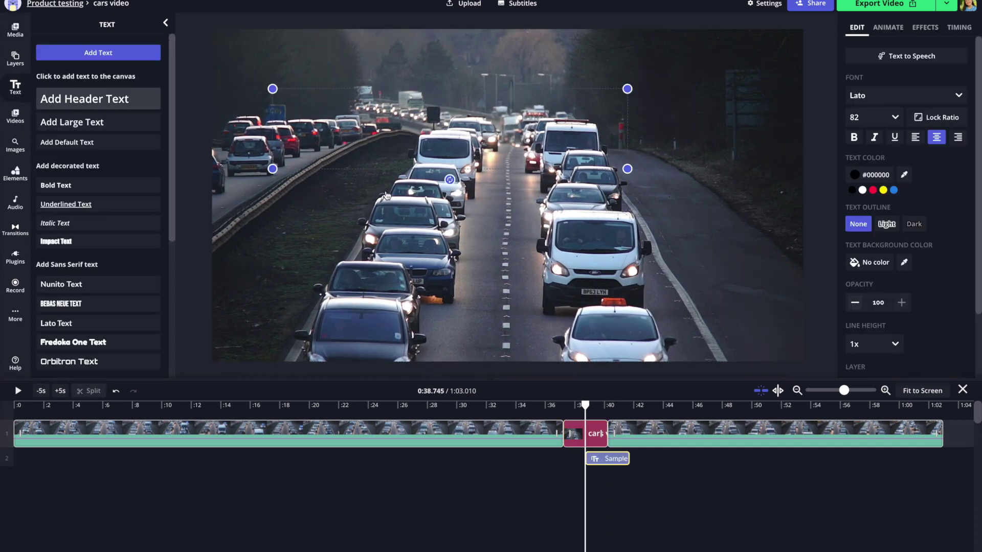
drag(389, 144, 364, 117)
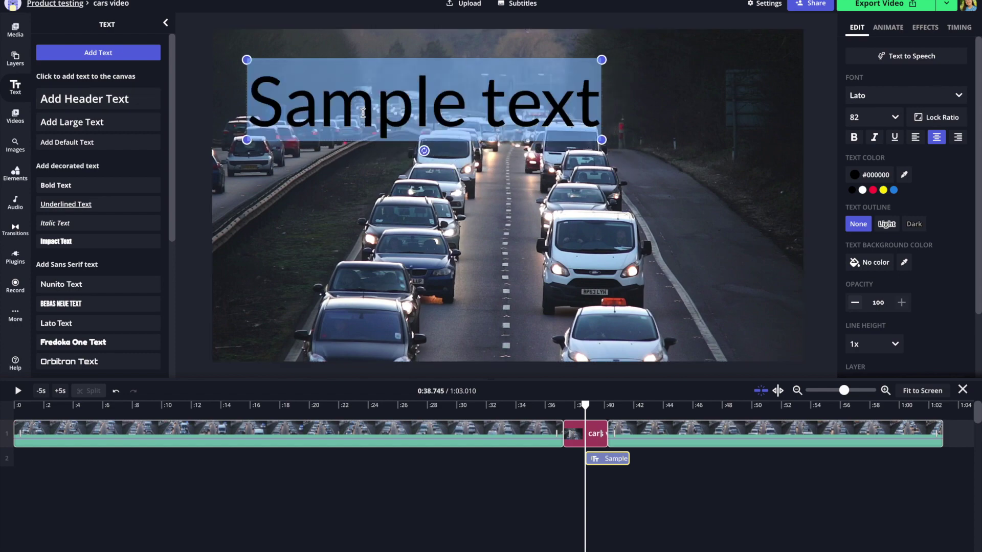